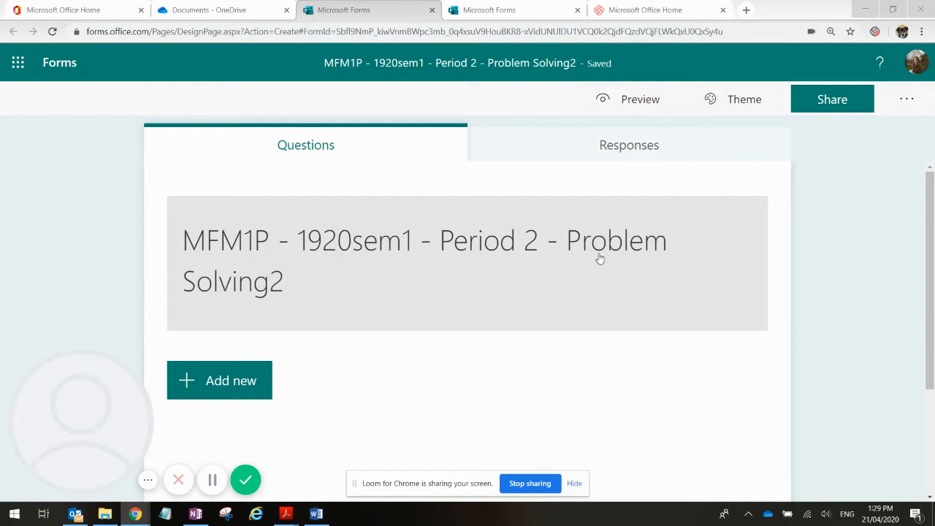
- Add a Choice question to the form and enter two students' names as its first two options
scroll(534, 286, down, 2)
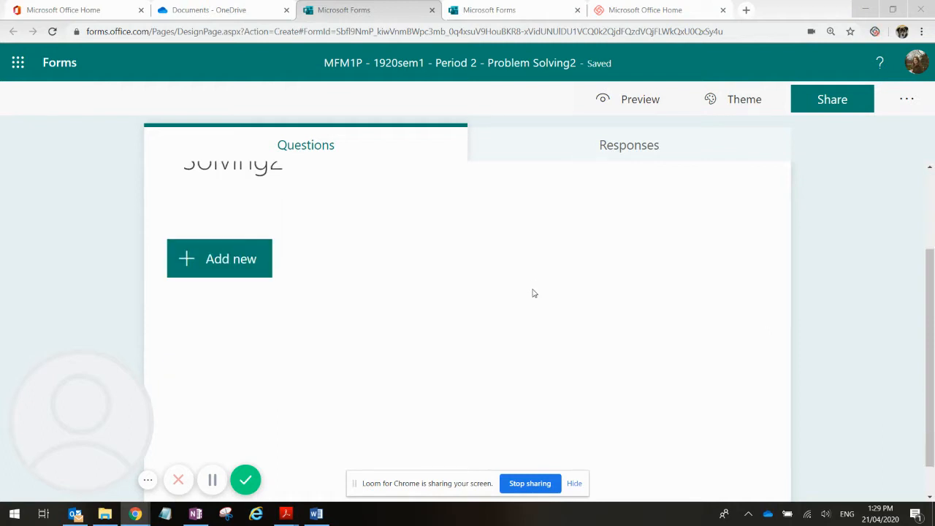
scroll(532, 290, up, 1)
scroll(530, 290, up, 1)
click(249, 381)
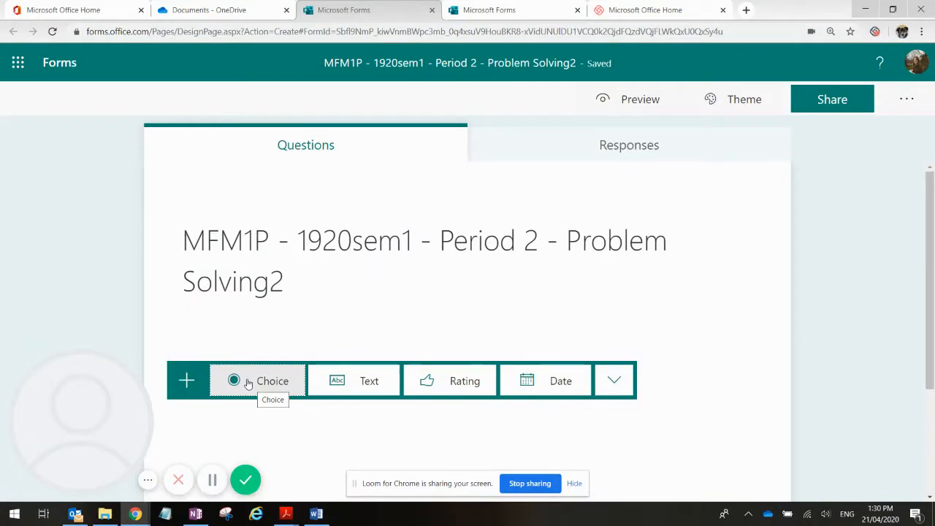
click(248, 381)
click(267, 300)
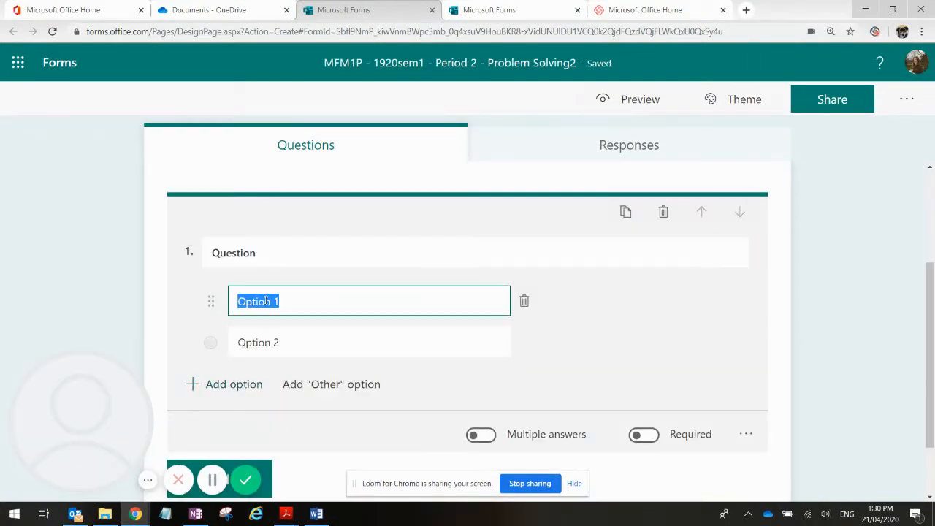
text(Jenna T.)
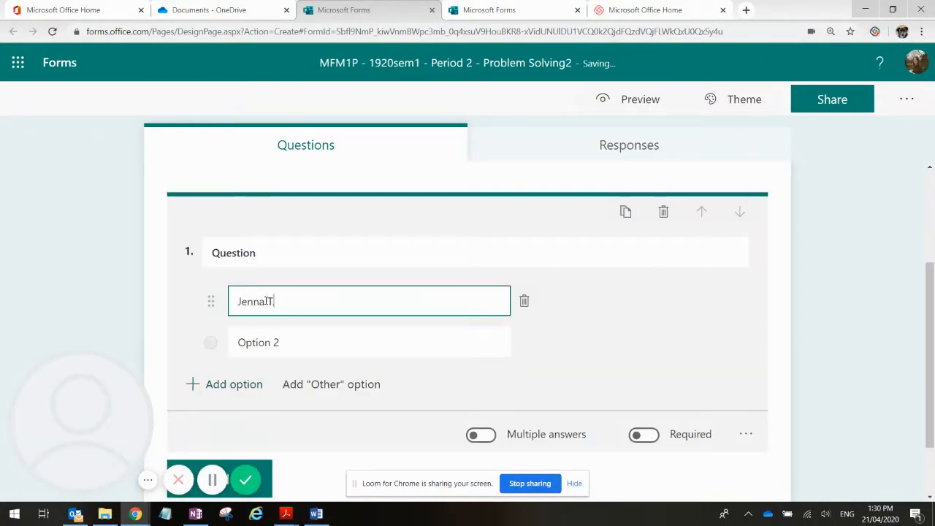
click(280, 341)
text(Marian)
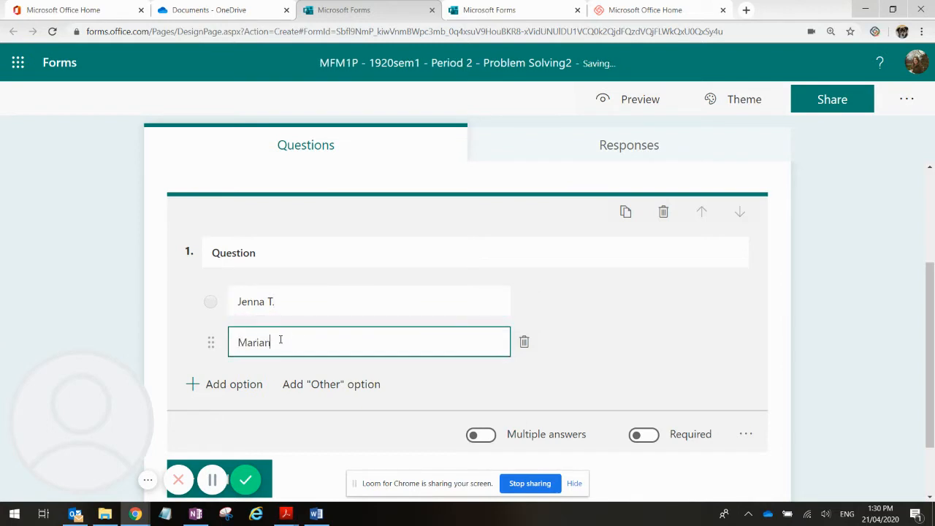
text(ne W.)
- Add three more options to the choice question, entering a student's name in each
click(241, 383)
text(Ch)
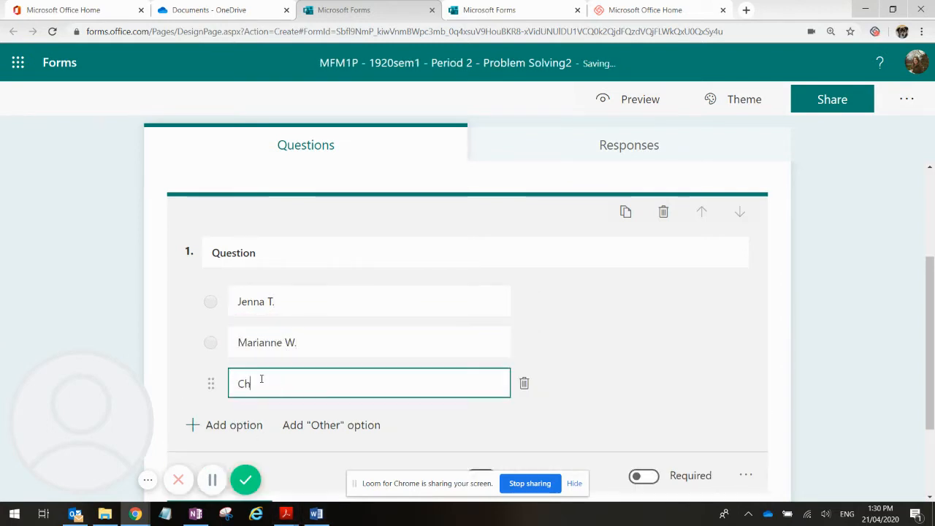
text(arleen C.)
click(241, 424)
text(Dave E.)
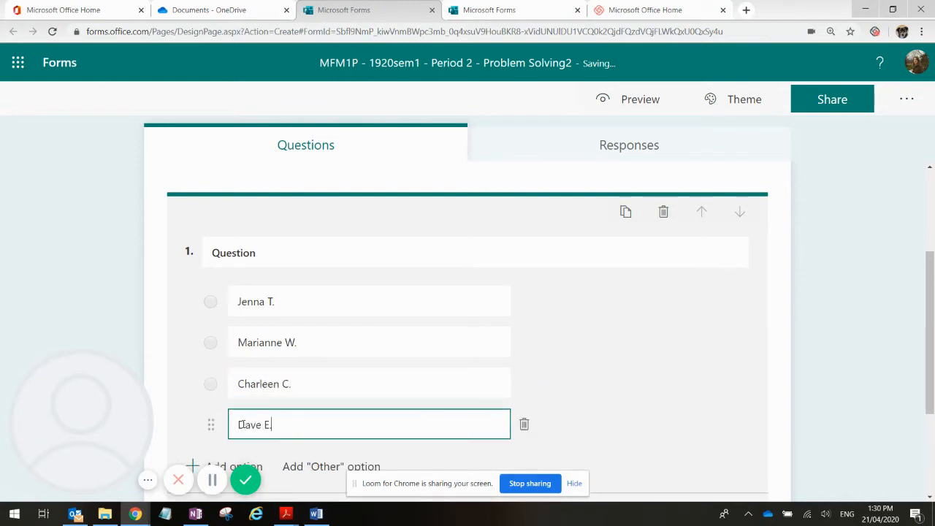
scroll(334, 470, down, 2)
click(238, 348)
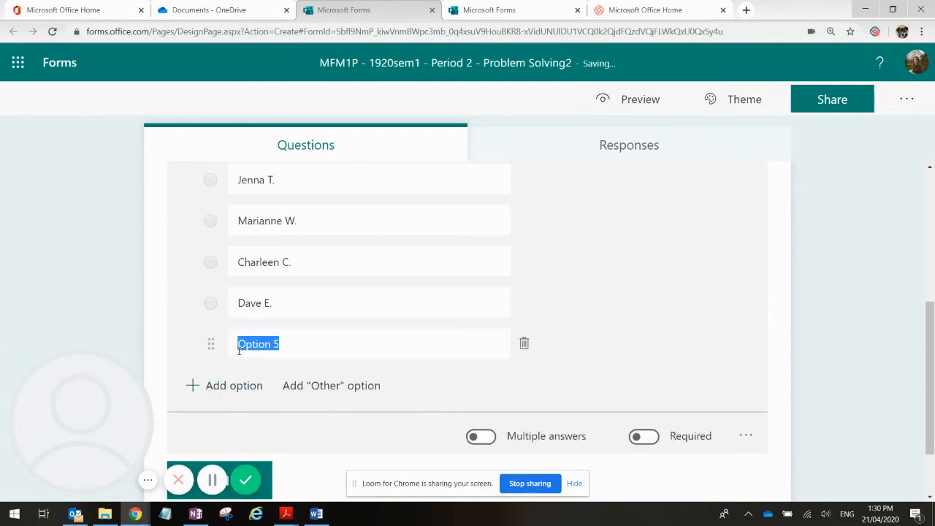
text(Mike F)
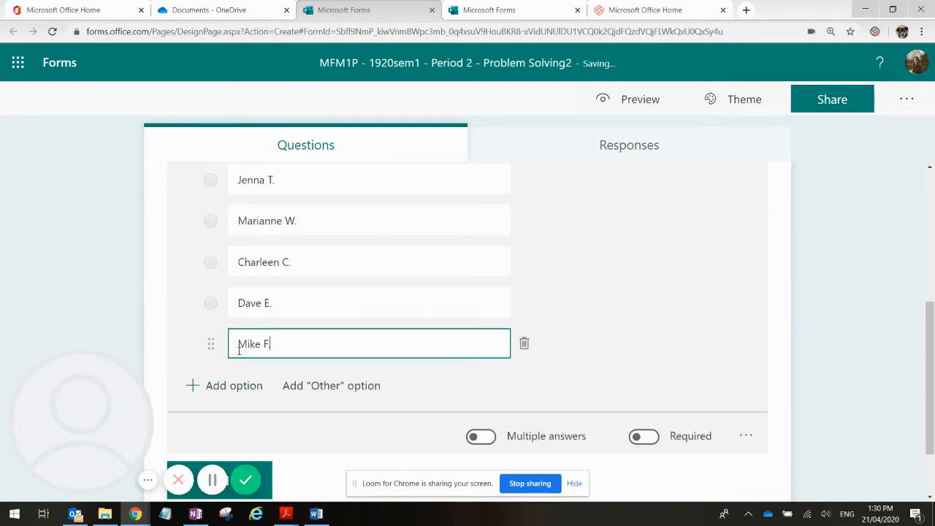
text(.)
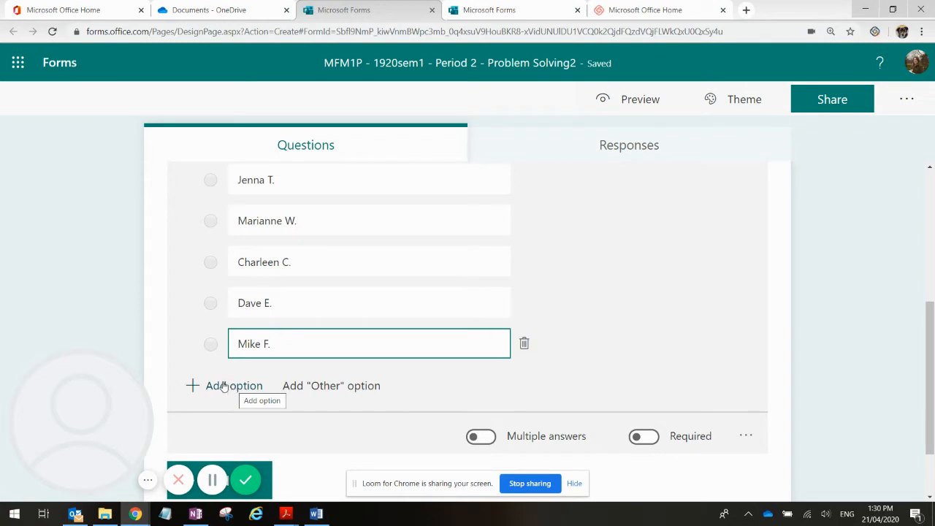
- Display the choice question's options as a drop-down and title the question "Students"
click(746, 436)
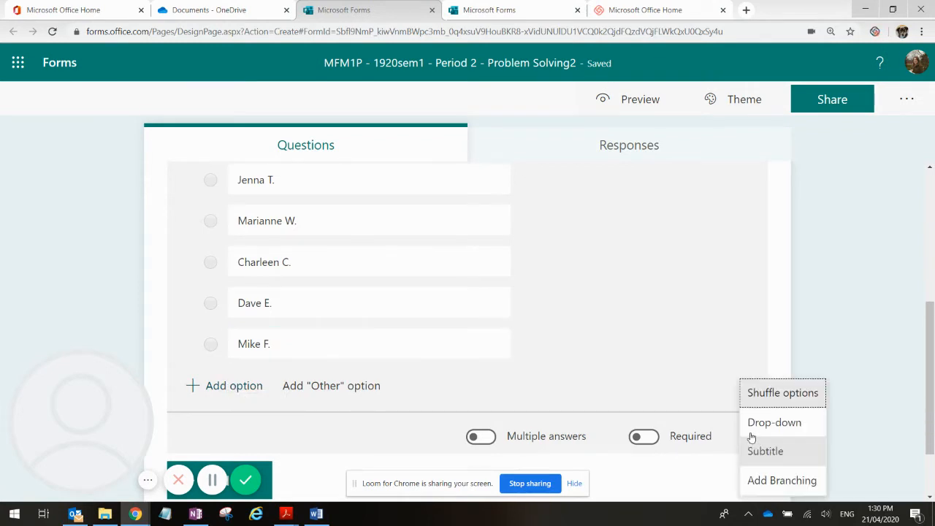
click(805, 430)
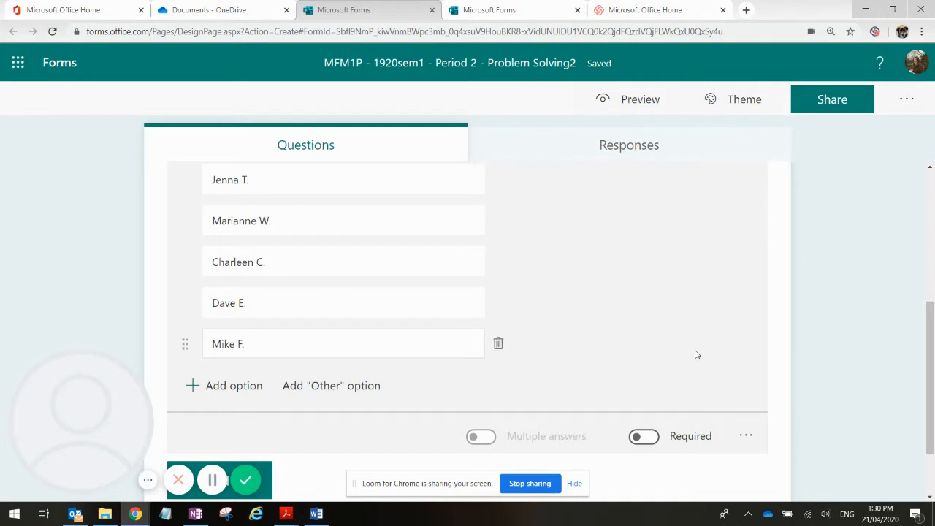
scroll(577, 344, up, 1)
click(283, 250)
key(ctrl+a)
text(Stu)
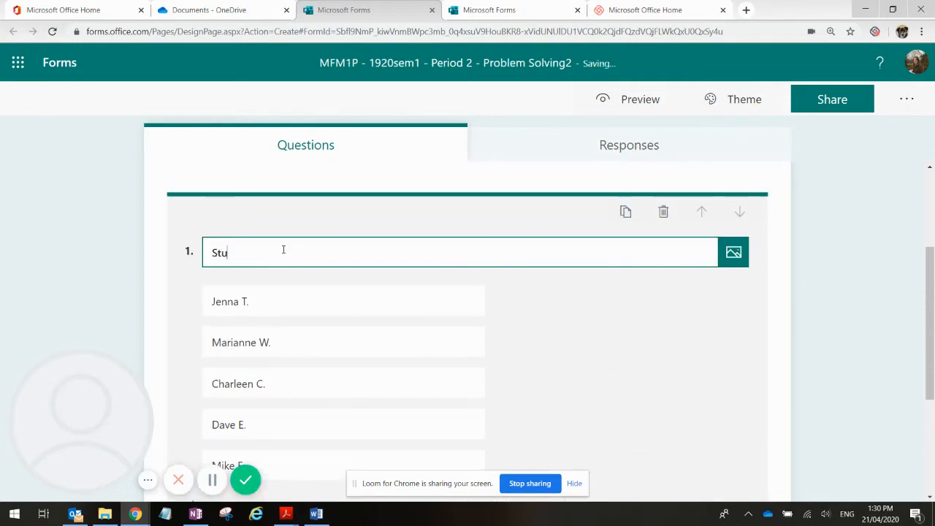
text(dents)
click(713, 385)
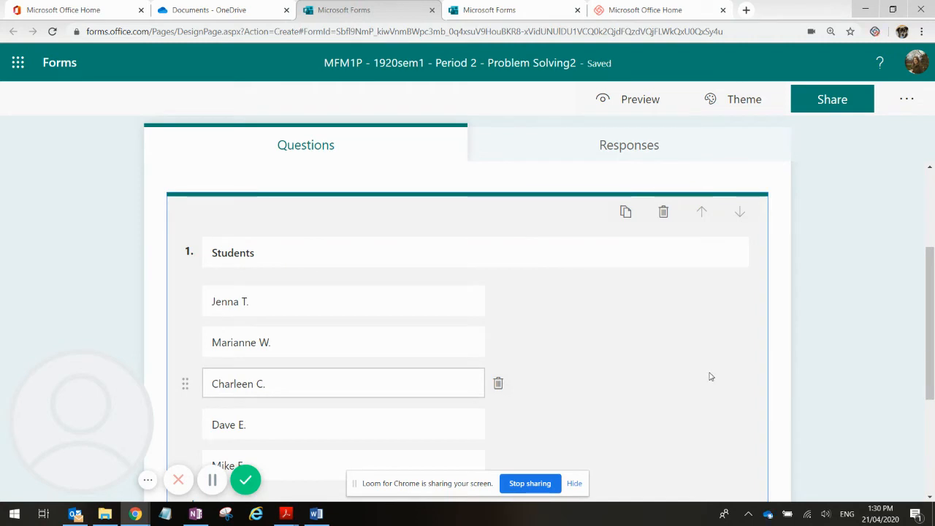
- Add a Rating question below the Students question and title it "Prompt..."
scroll(683, 373, down, 1)
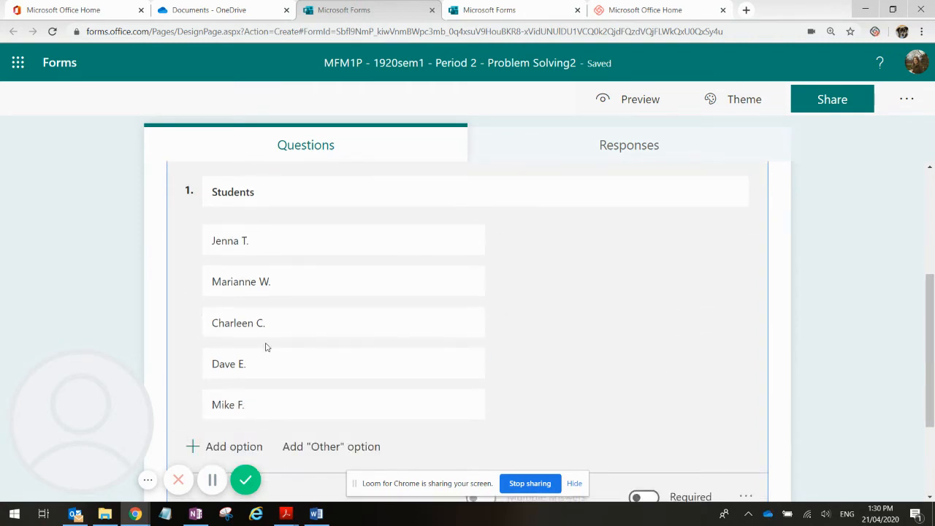
scroll(453, 288, down, 2)
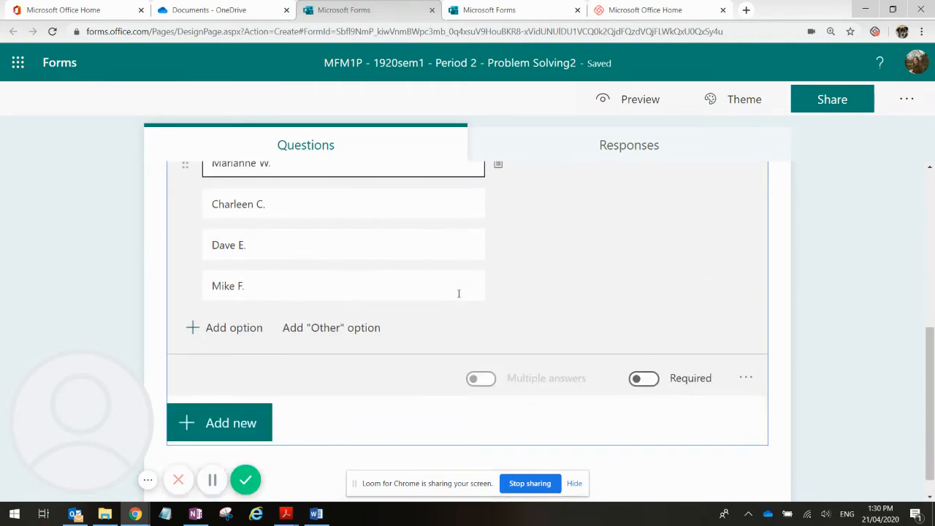
click(219, 406)
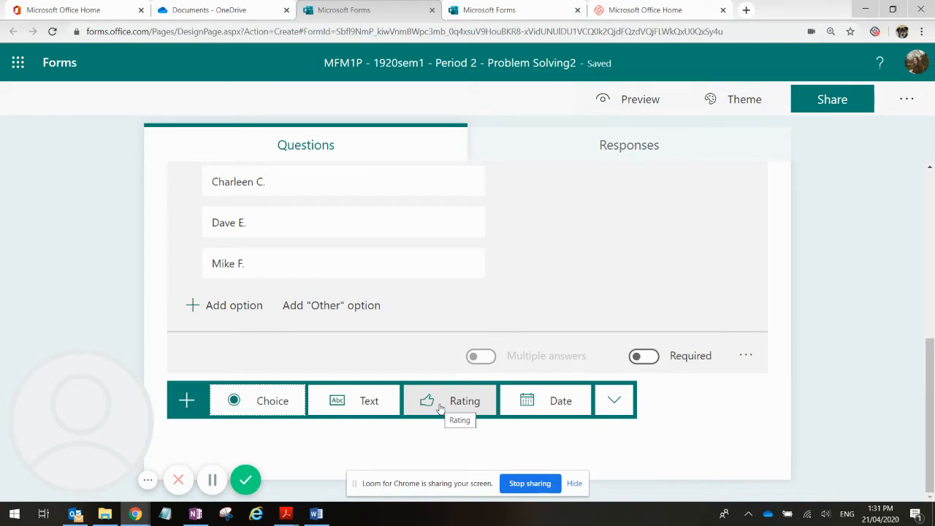
click(440, 409)
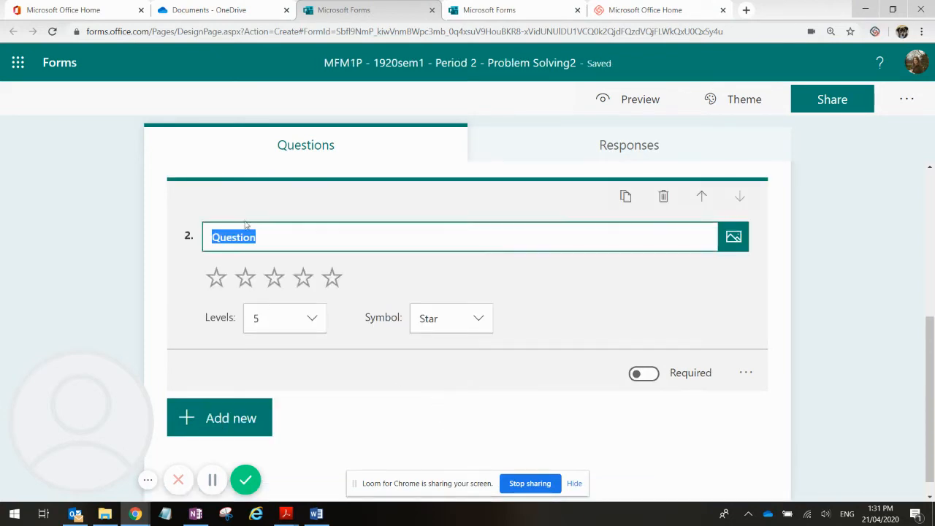
key(BackSpace)
text(Primp)
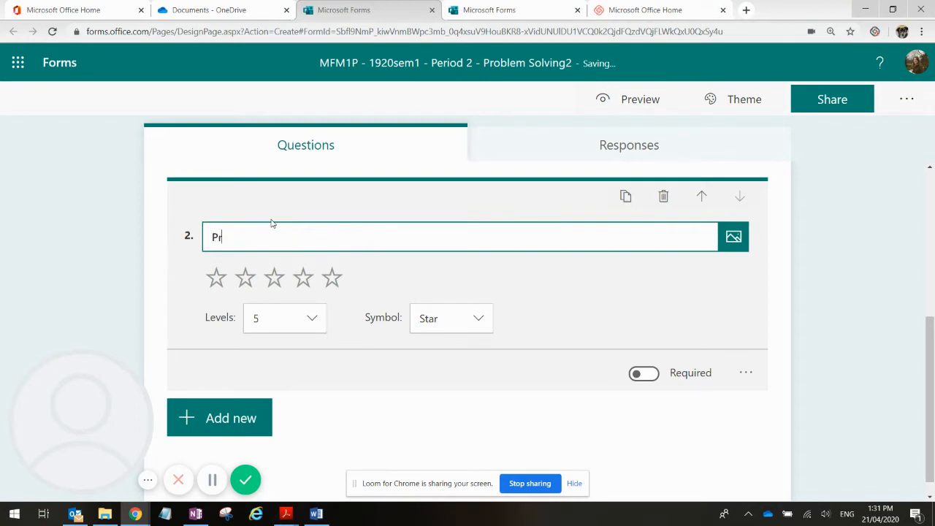
key(BackSpace)
key(BackSpace)
key(BackSpace)
text(ompt...)
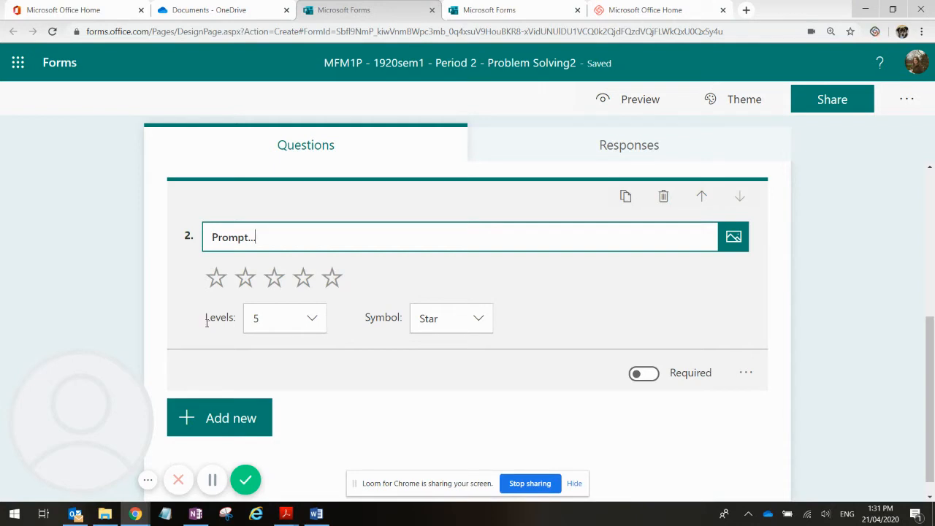
- Set the rating question to 4 levels with Number as the symbol
click(257, 320)
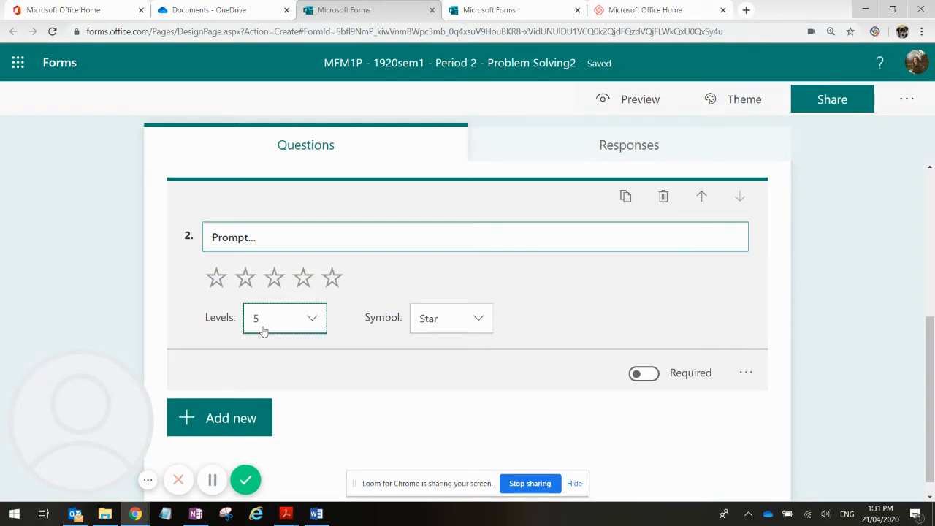
click(271, 410)
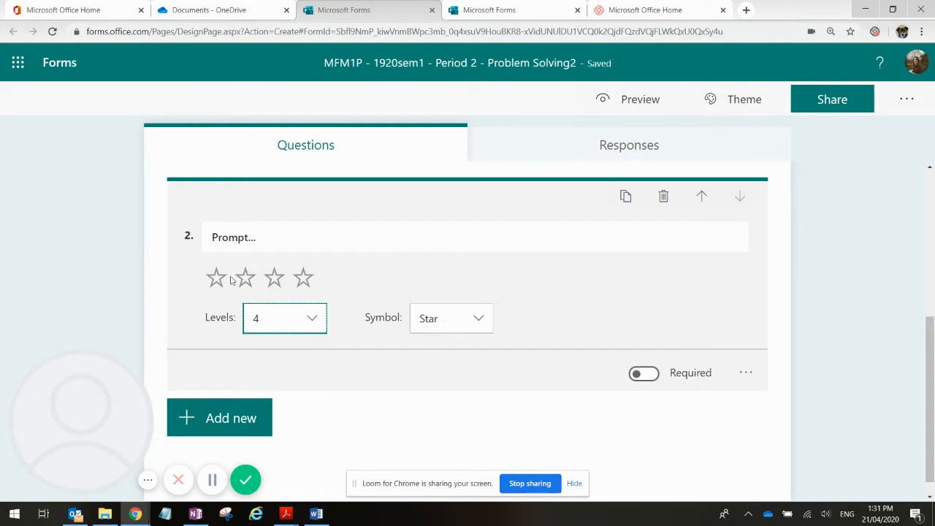
click(465, 327)
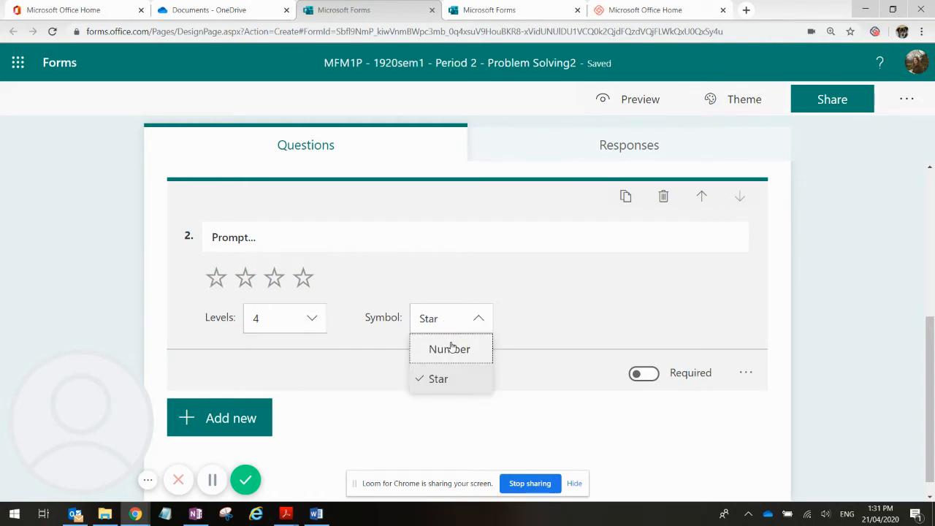
click(450, 347)
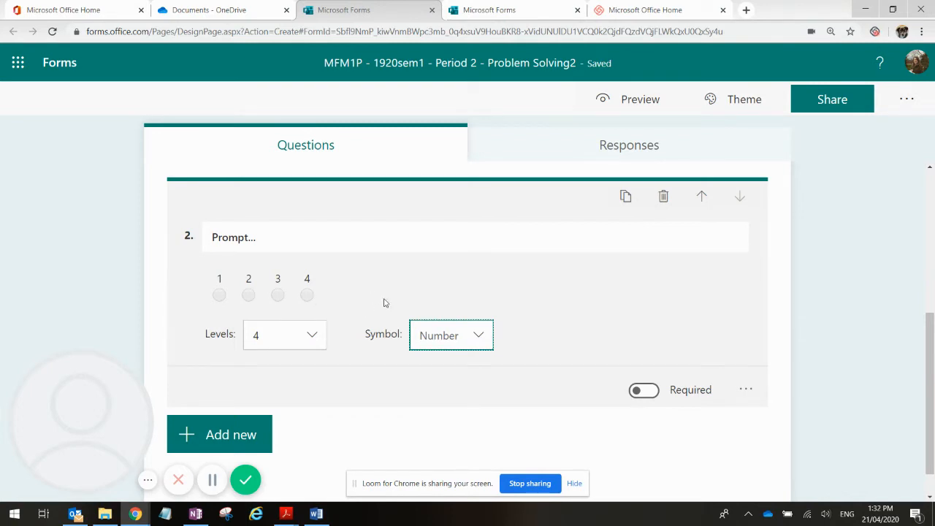
click(244, 237)
- Add a Text question titled "Notes..." below the rating question and enable Long answer for it
scroll(338, 287, down, 1)
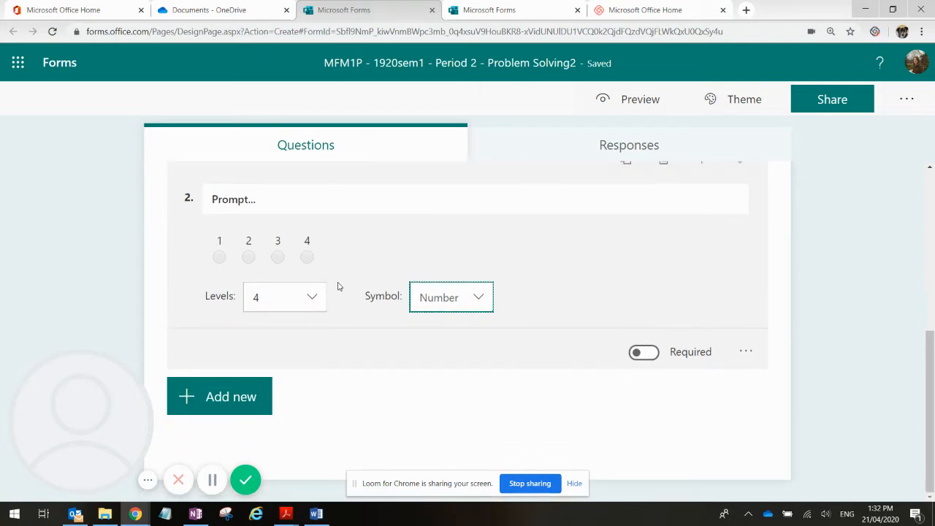
click(215, 407)
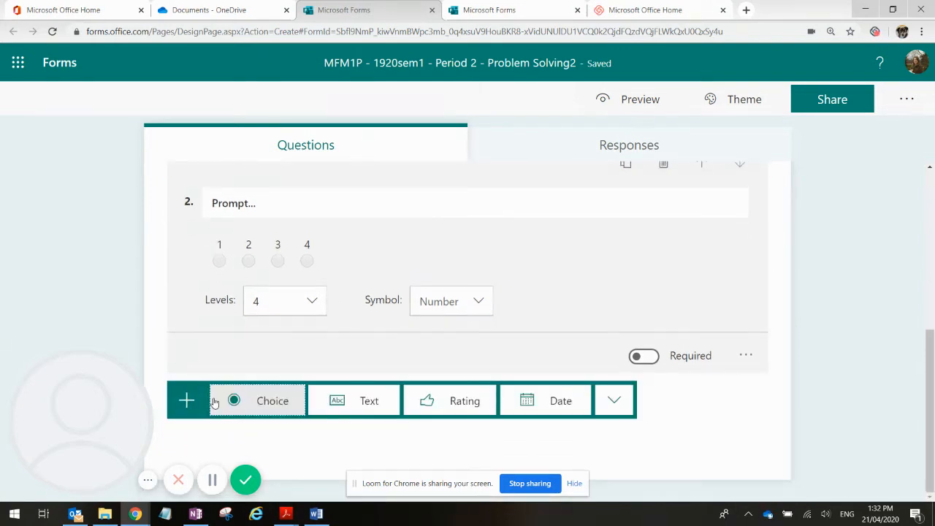
click(352, 402)
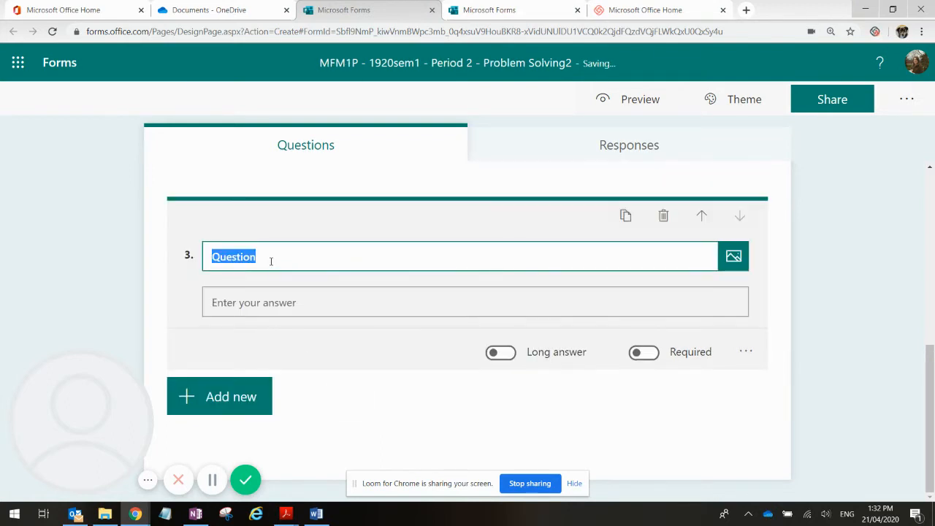
text(Notes...)
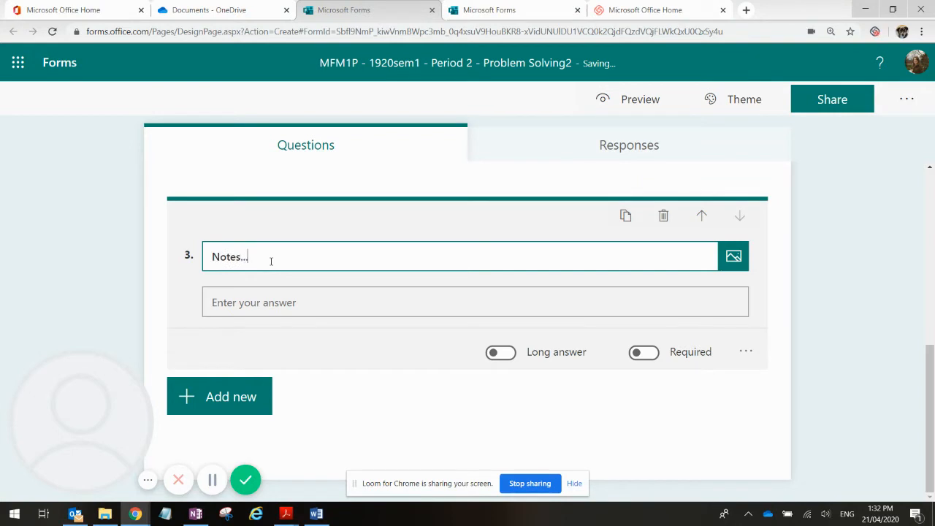
click(502, 353)
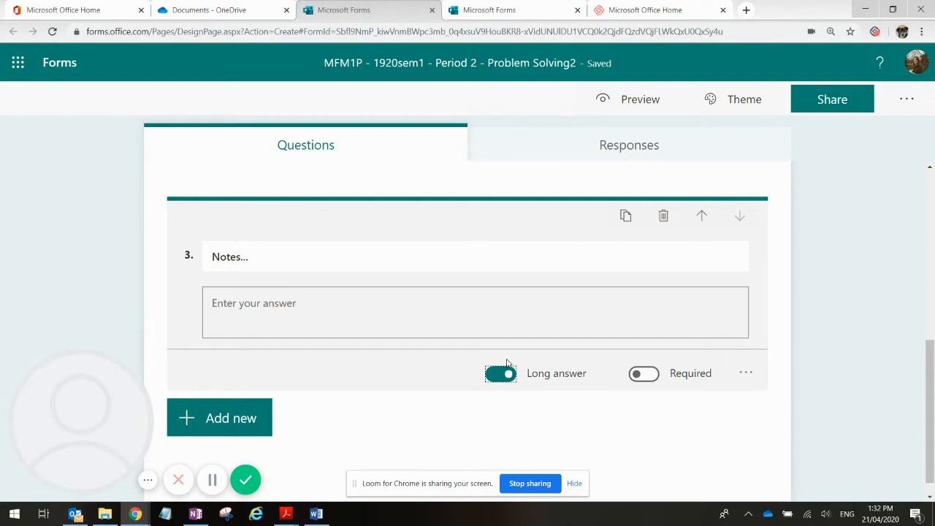
click(840, 363)
- Review the form's Students drop-down, the Prompt rating and the Notes answer field
scroll(514, 412, up, 3)
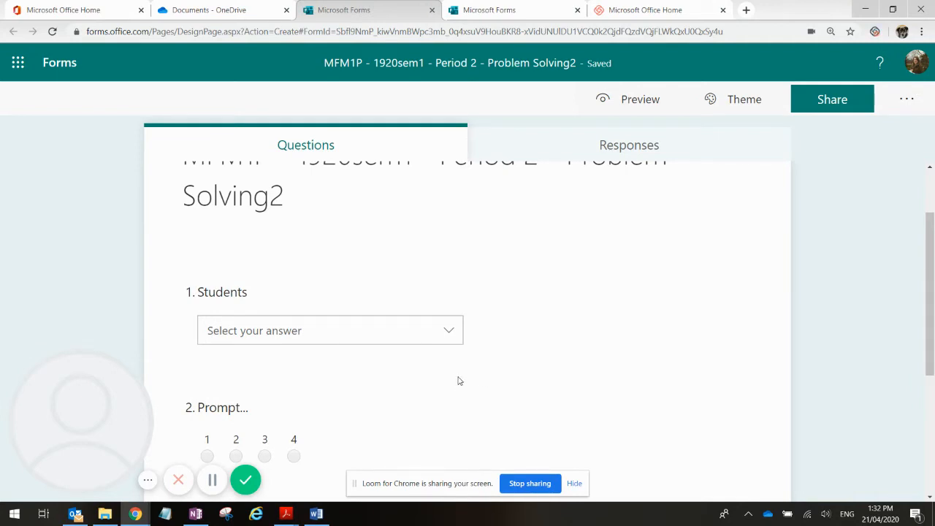
click(223, 336)
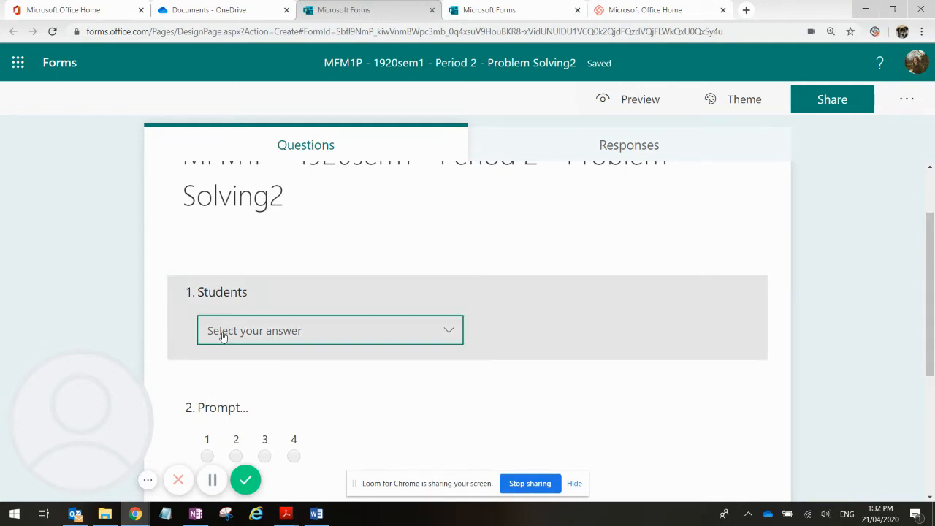
click(807, 313)
scroll(556, 358, down, 2)
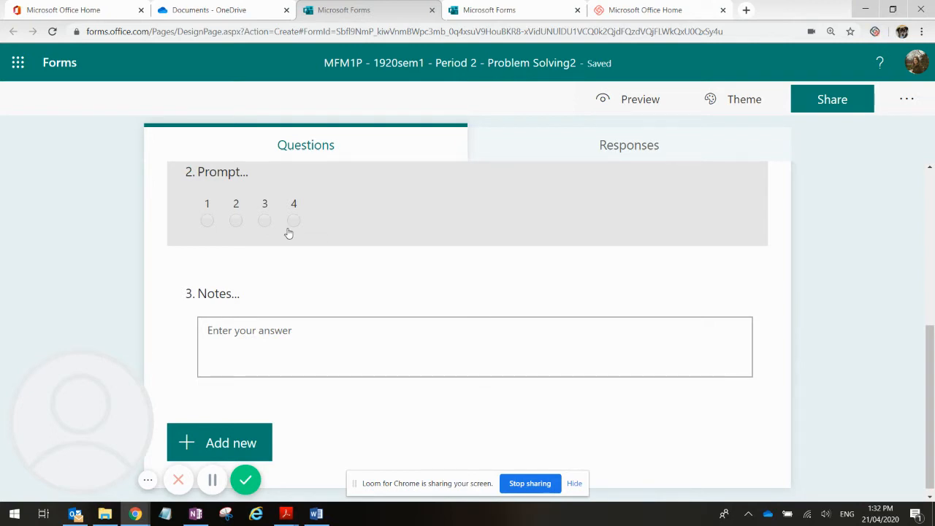
scroll(386, 327, up, 2)
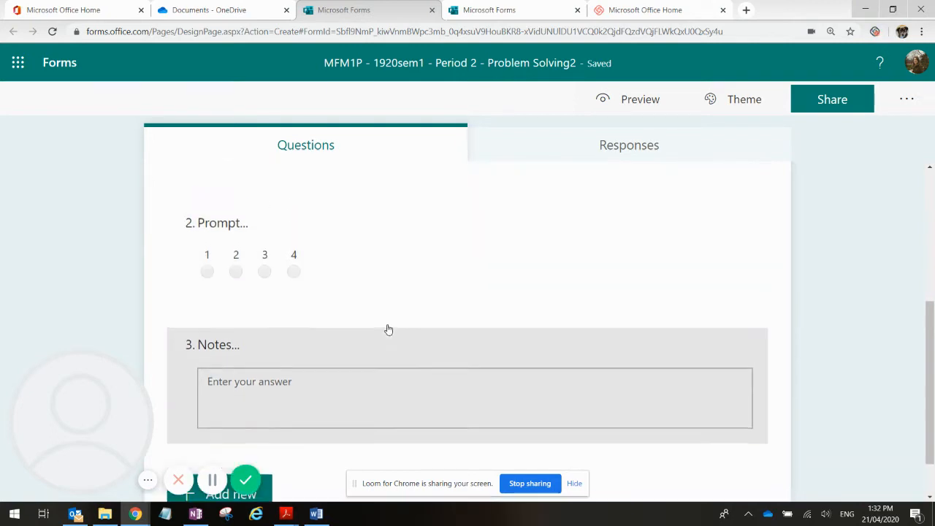
scroll(388, 329, up, 3)
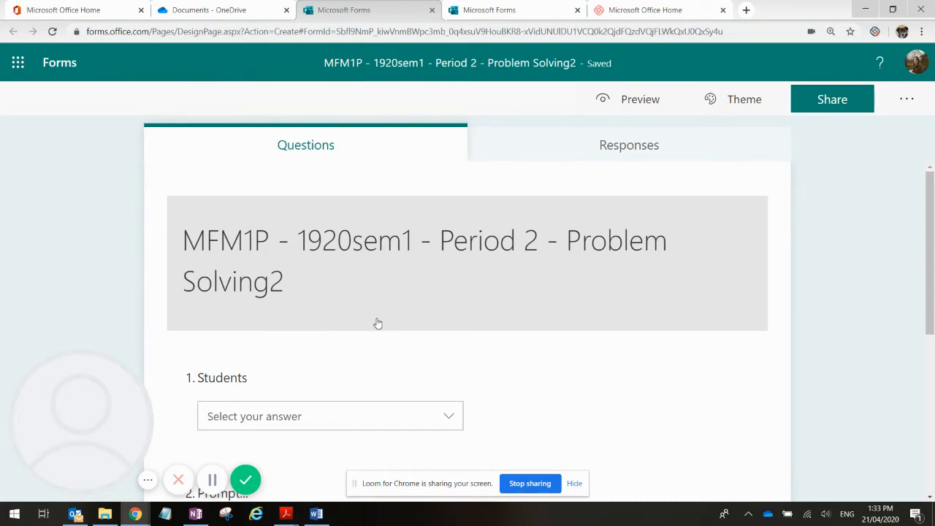
- Copy the form's response link for people in the organisation and open it in a new browser tab
click(820, 100)
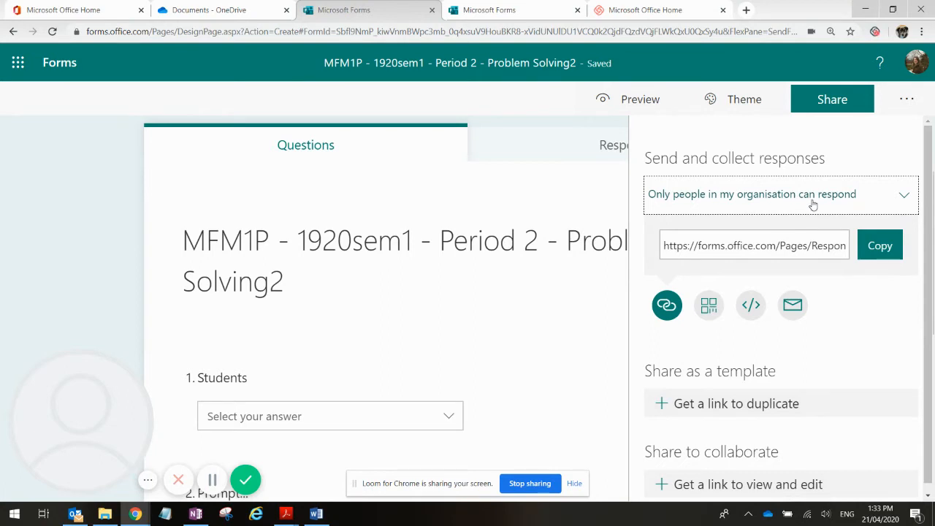
click(870, 250)
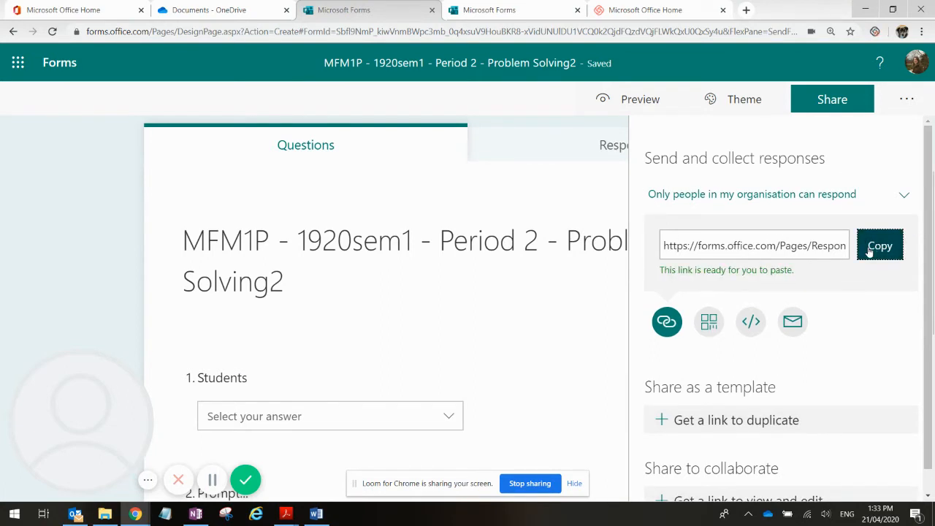
click(746, 11)
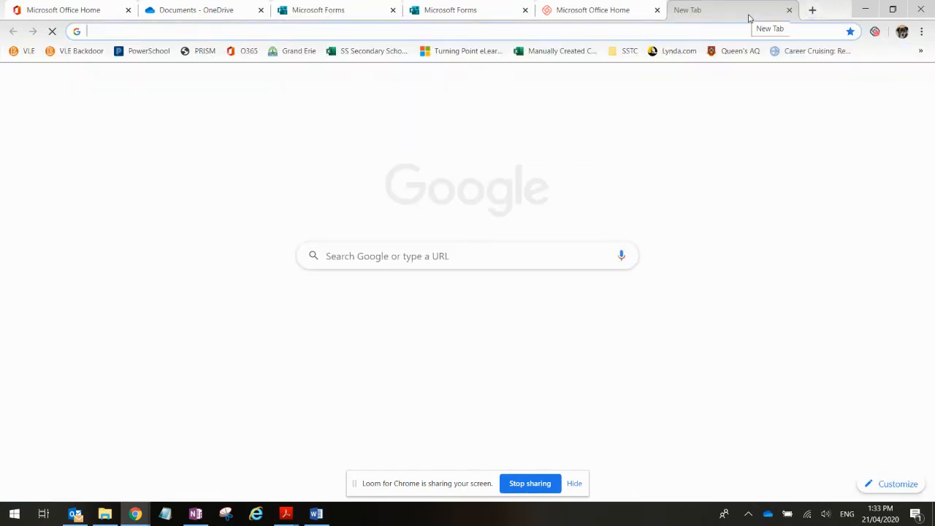
key(ctrl+v)
key(Return)
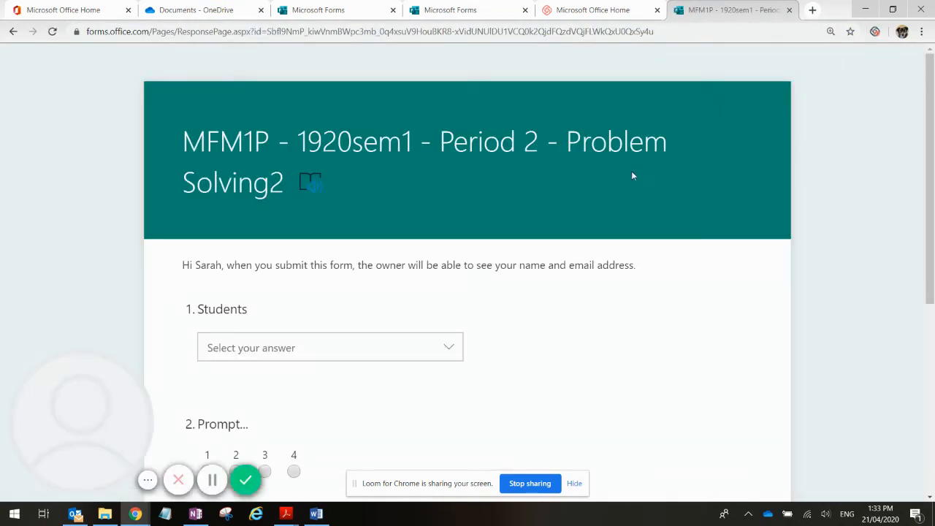
- Look over the response form and bookmark the page in the Bookmarks bar folder under its default name
scroll(633, 173, down, 3)
scroll(624, 193, up, 2)
scroll(623, 195, up, 2)
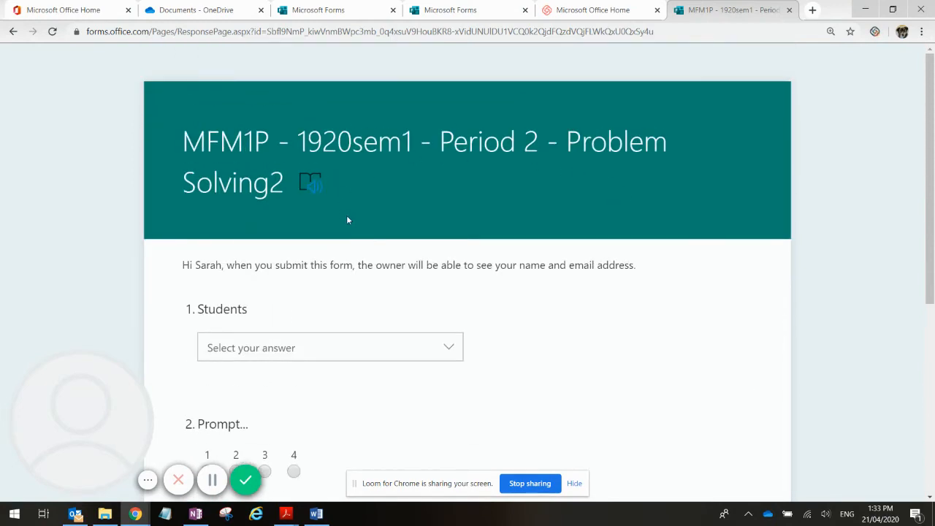
click(851, 33)
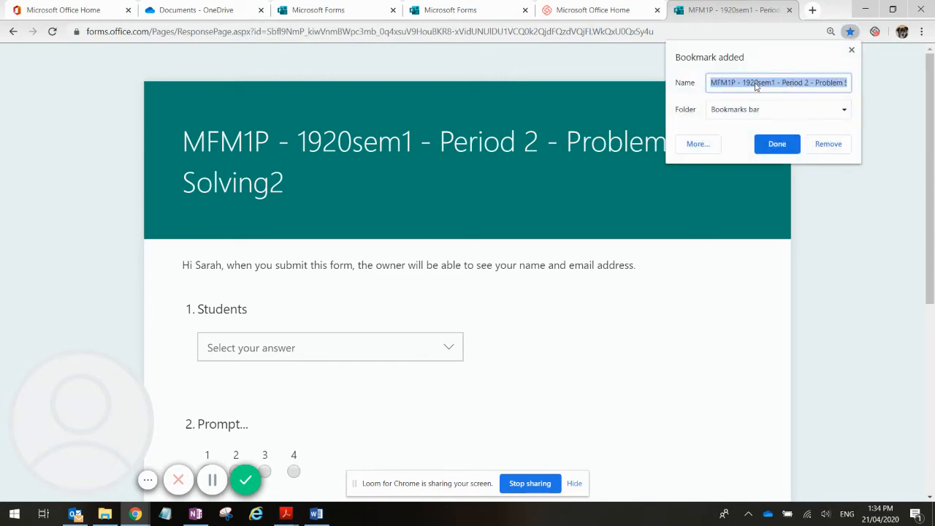
click(775, 146)
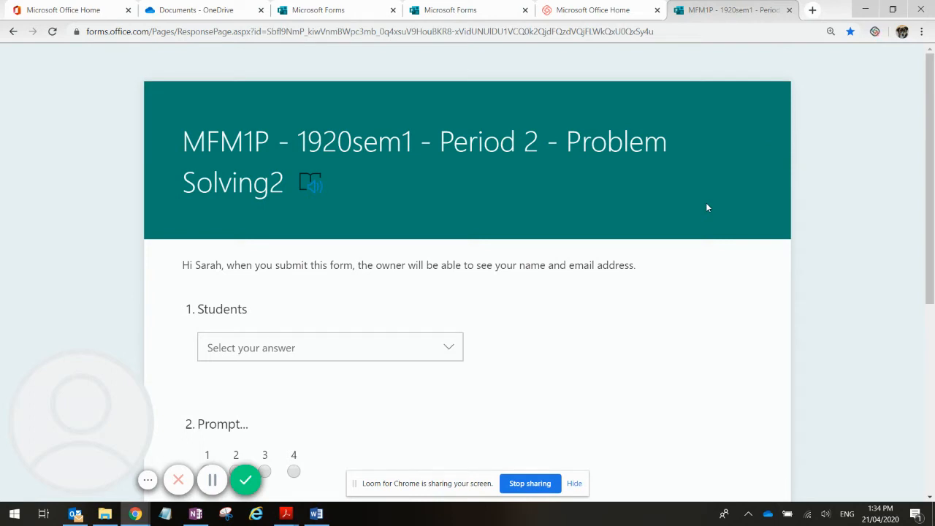
- Submit a response for the first listed student with a Prompt rating of 3 and the note "Notes on convo..."
scroll(697, 212, down, 2)
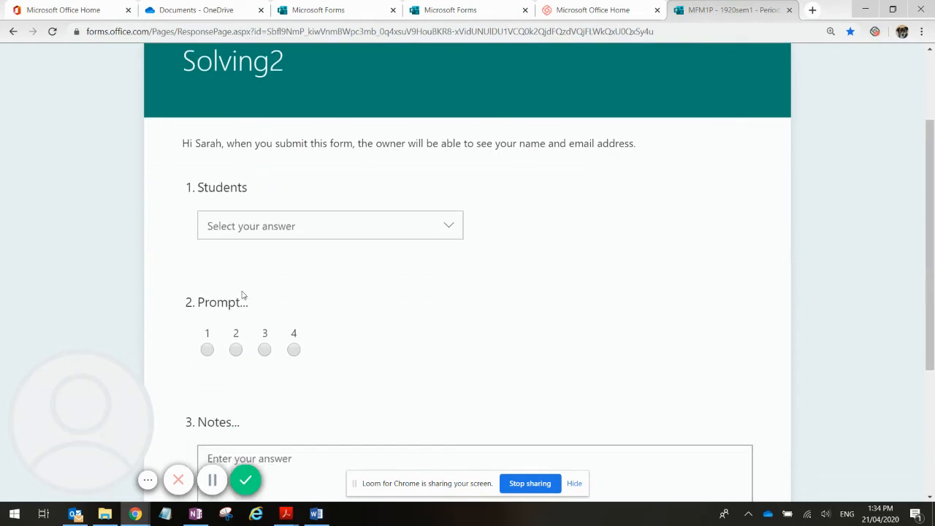
click(336, 231)
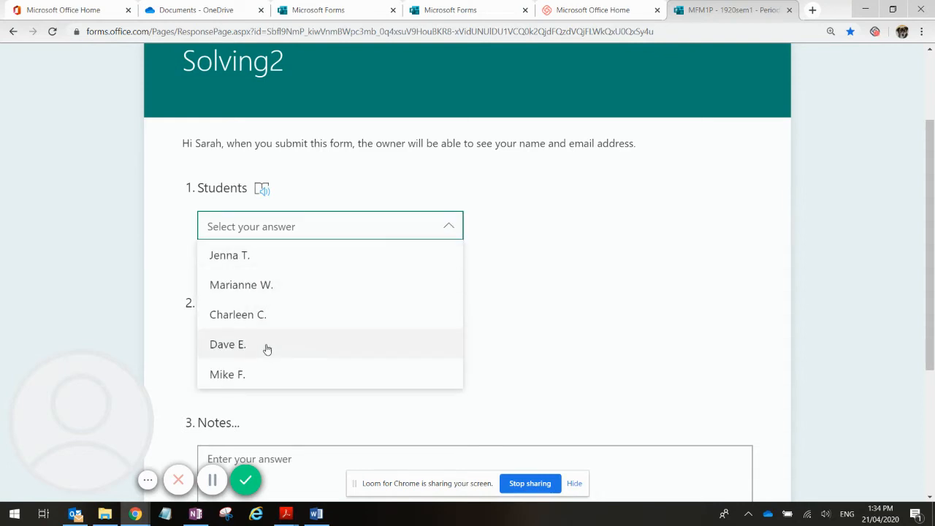
click(262, 266)
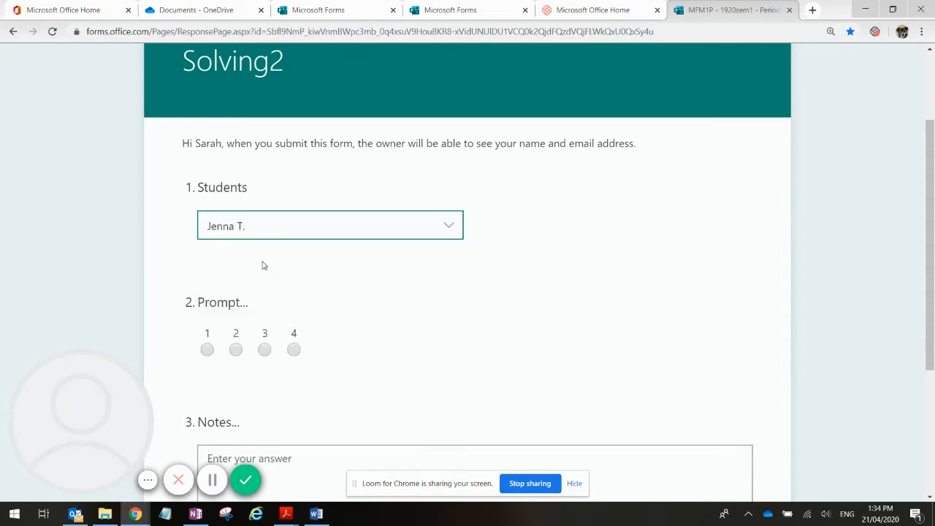
scroll(255, 273, down, 2)
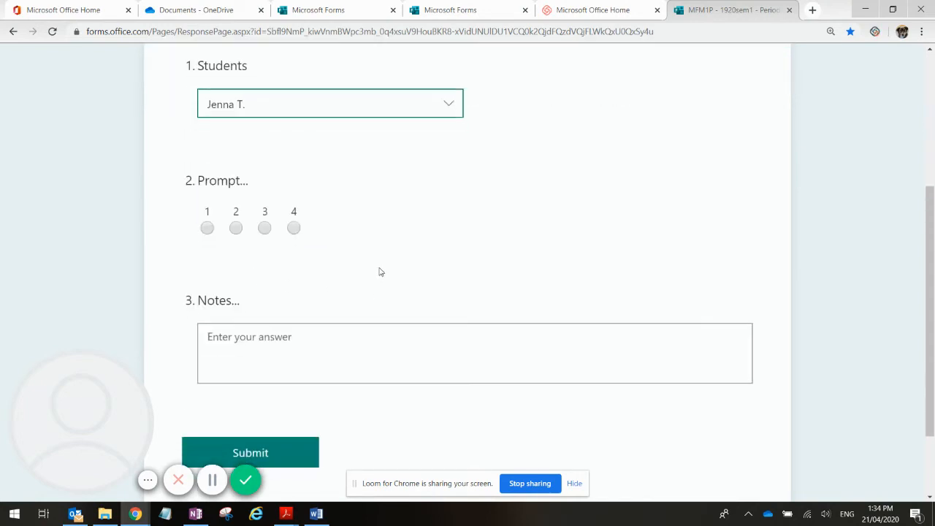
click(295, 340)
text(Notes on )
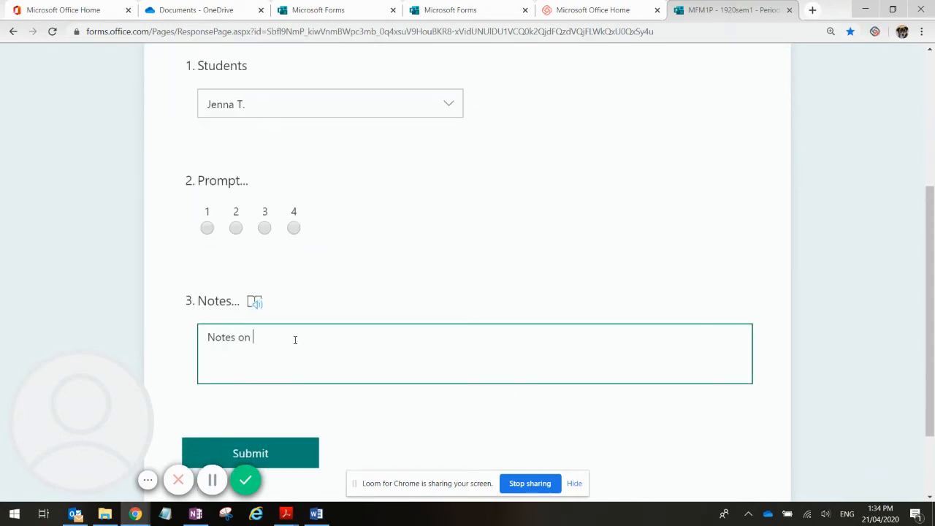
text(convo...)
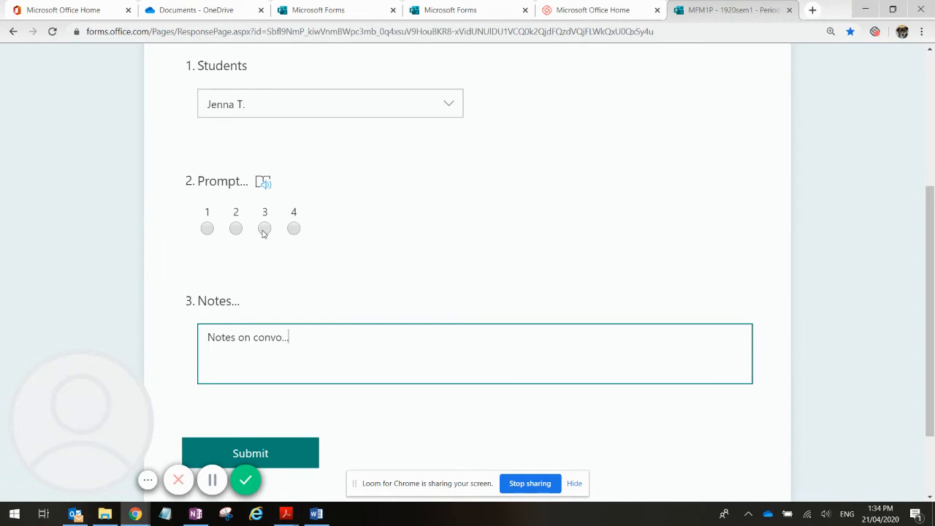
click(265, 229)
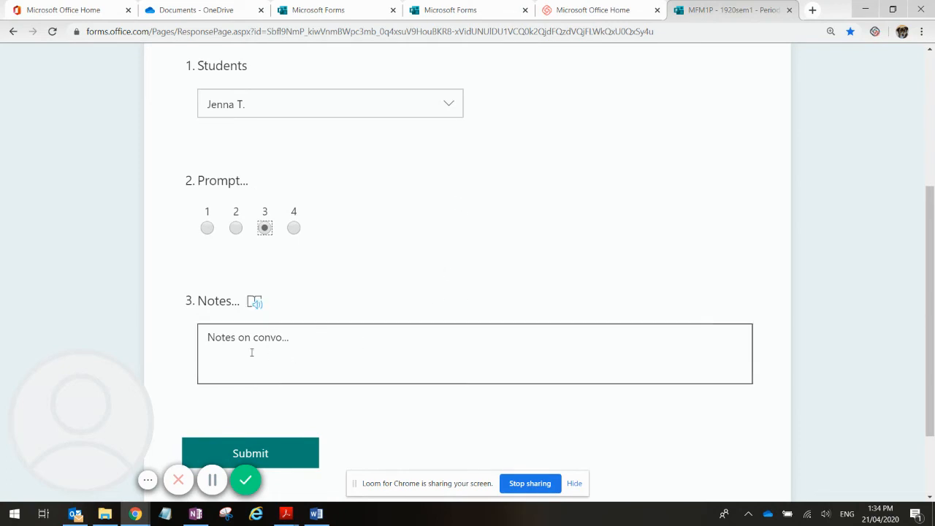
scroll(240, 348, down, 1)
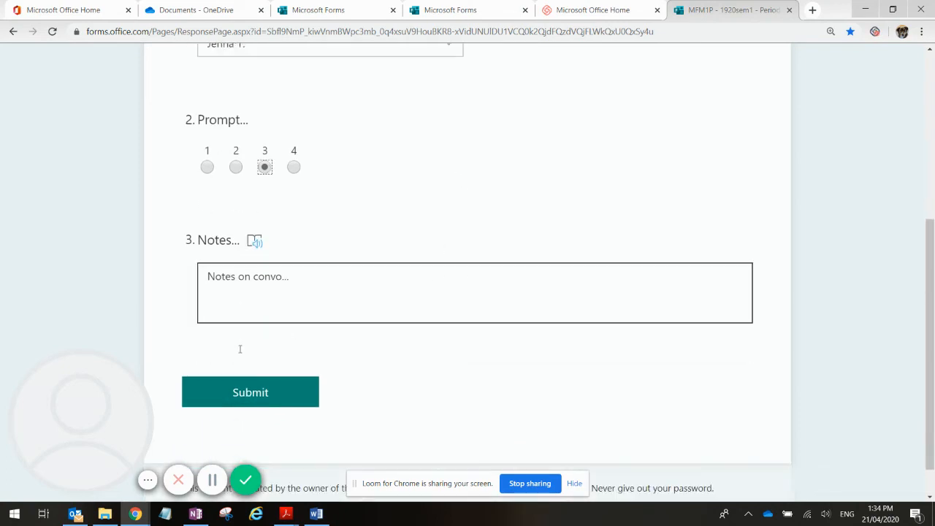
click(231, 398)
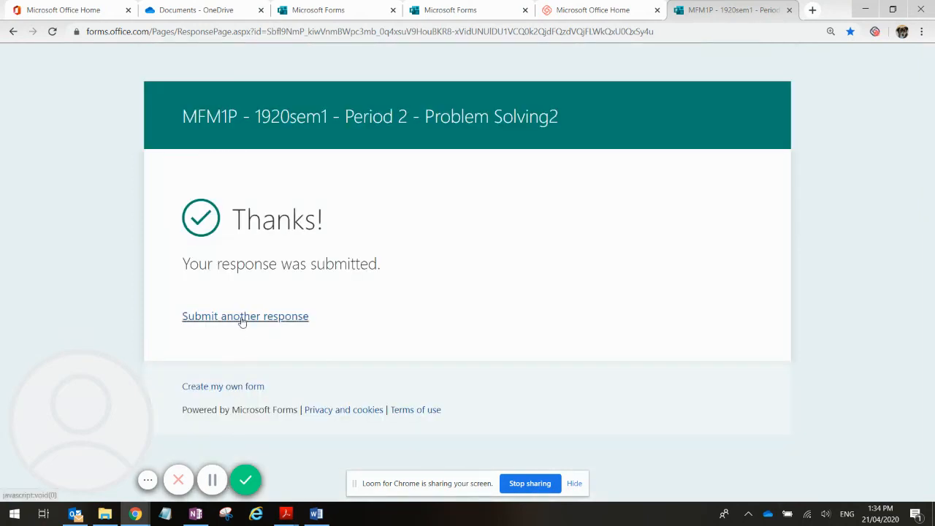
- Submit another response for the second listed student with a Prompt rating of 2 and the student's first name followed by "..." as the note
click(244, 317)
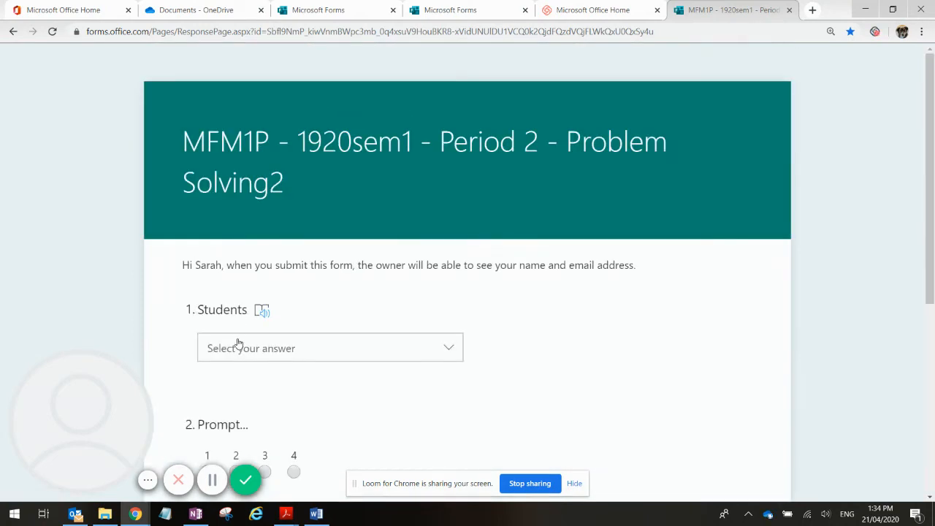
click(238, 346)
scroll(253, 377, down, 2)
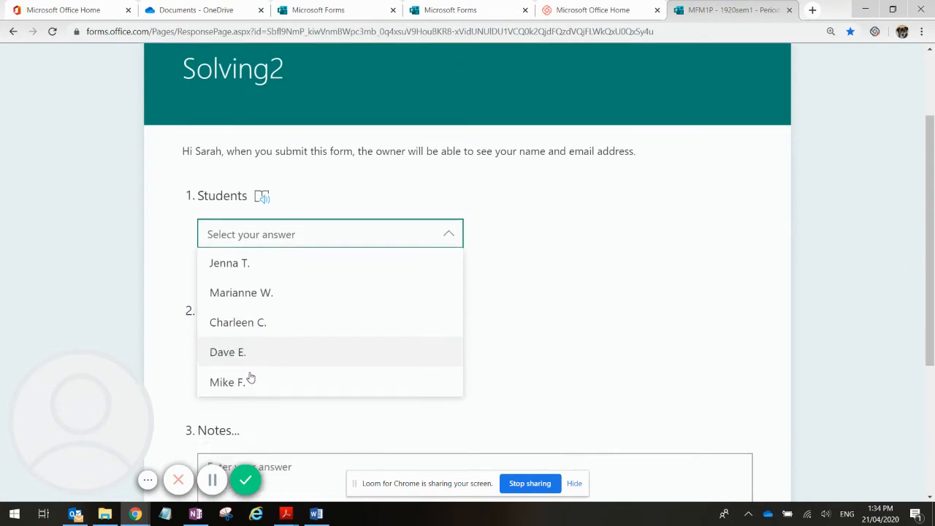
click(263, 286)
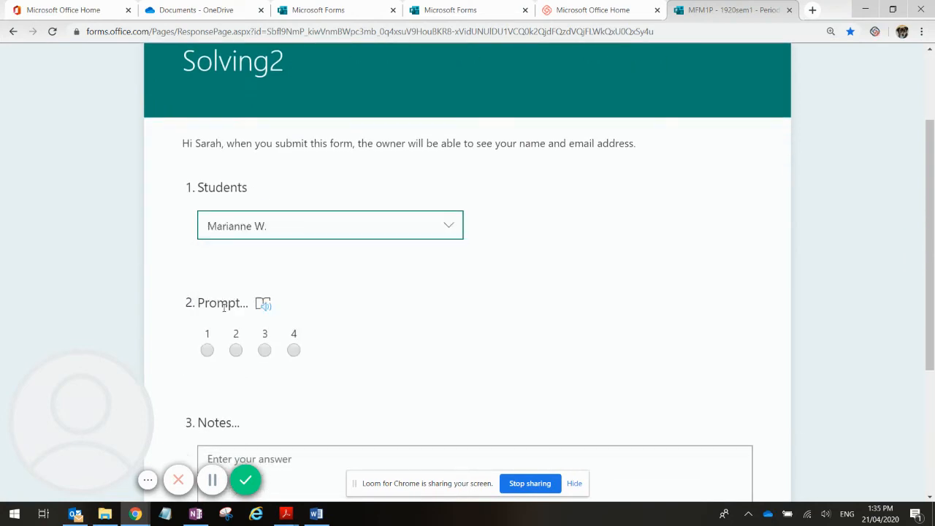
scroll(224, 307, down, 2)
click(241, 338)
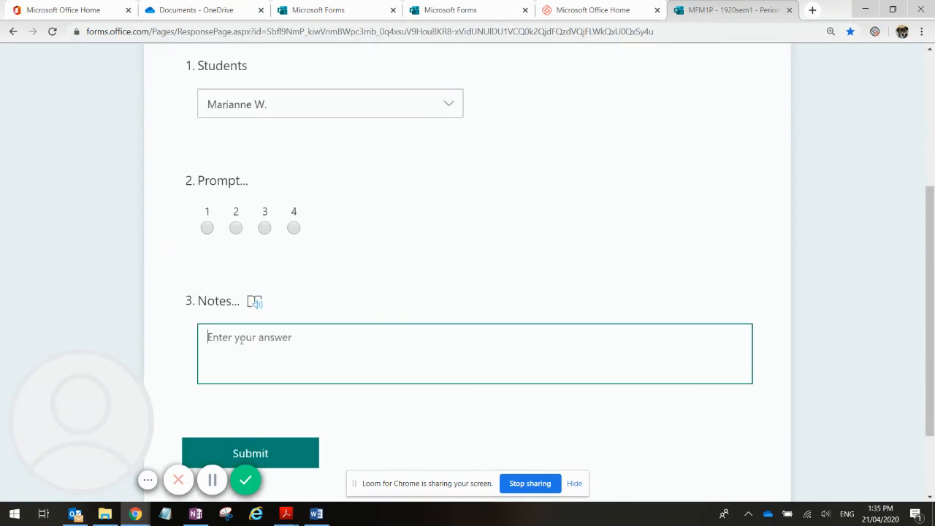
text(Marianne...)
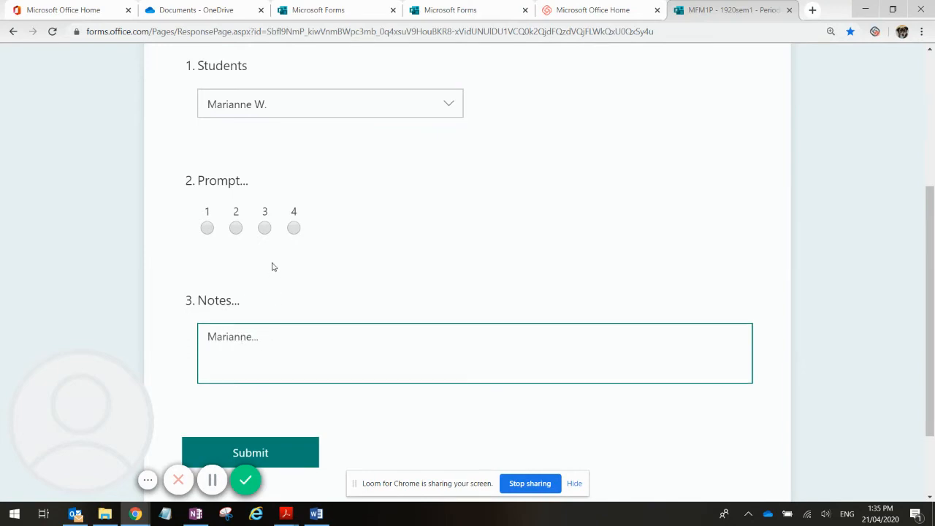
click(238, 230)
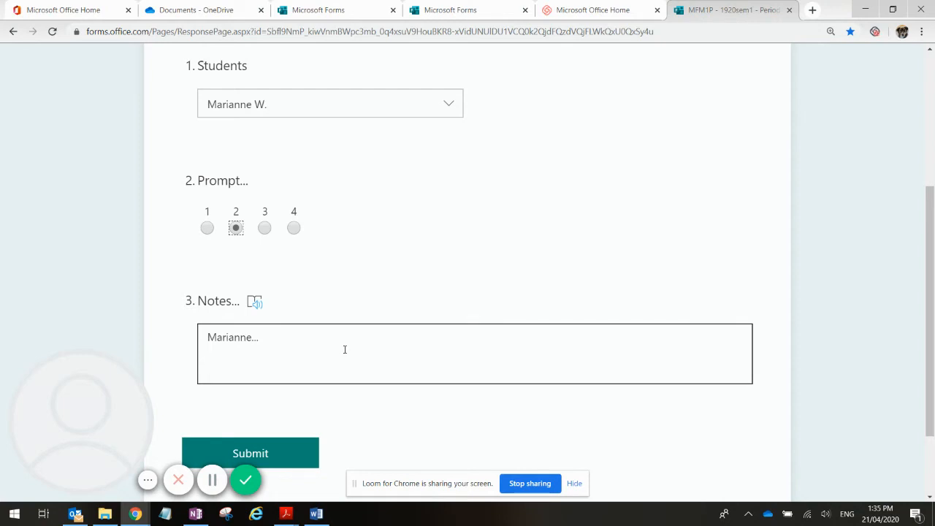
scroll(317, 371, down, 1)
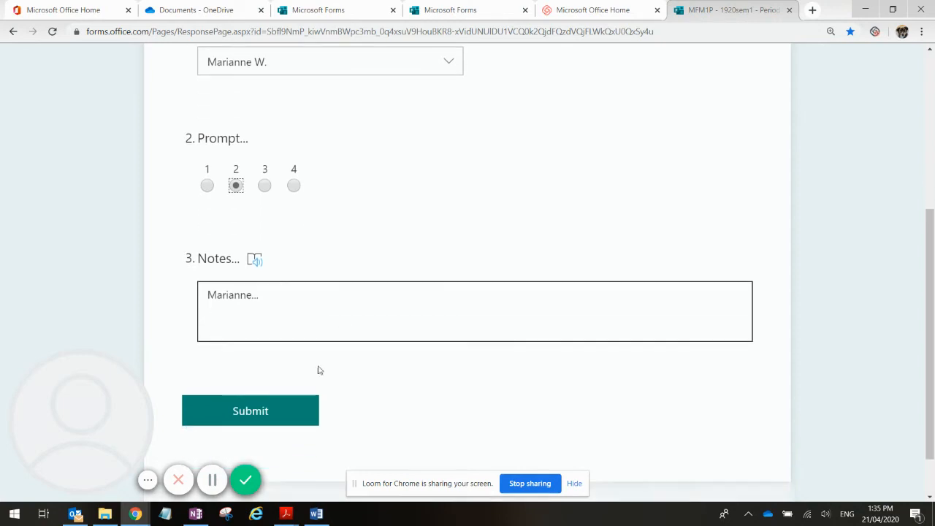
click(257, 398)
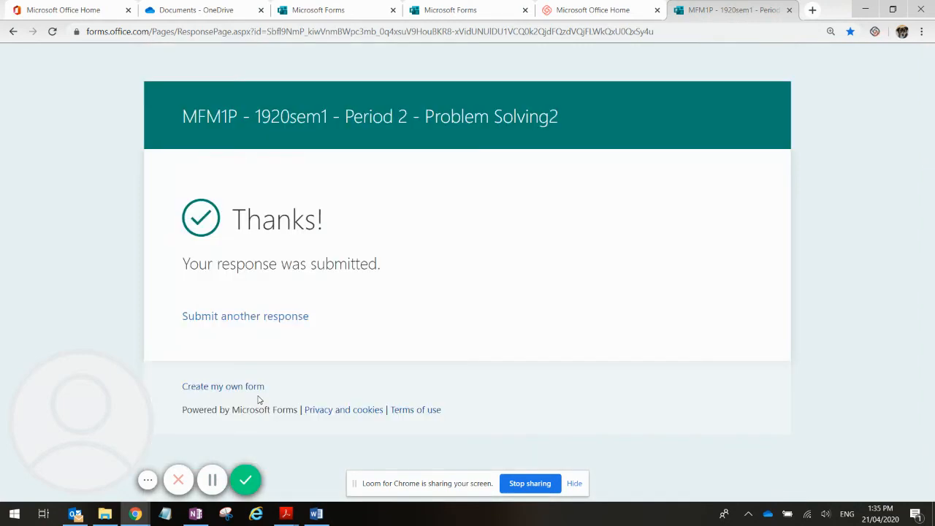
- Submit another response for the third listed student with a Prompt rating of 3 and the note "Here are my notes..."
click(256, 320)
scroll(256, 325, down, 1)
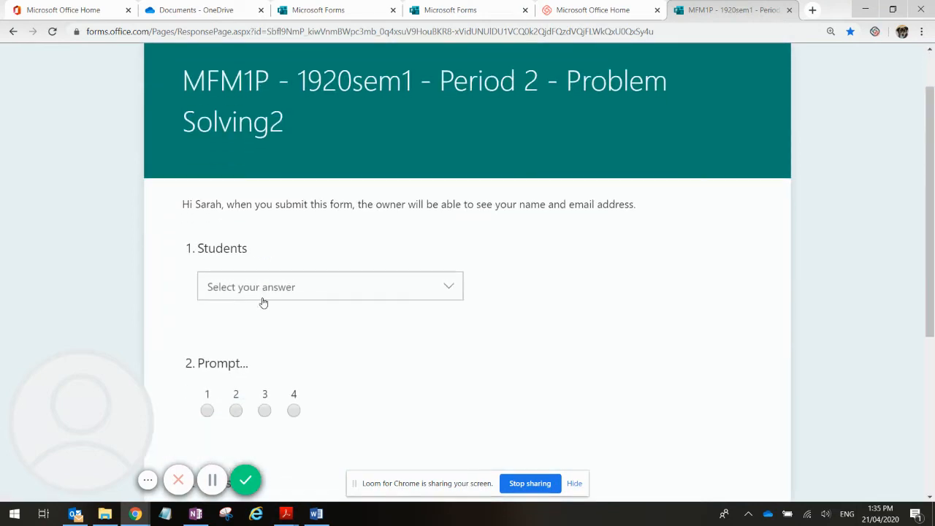
click(263, 292)
click(238, 377)
scroll(296, 369, down, 2)
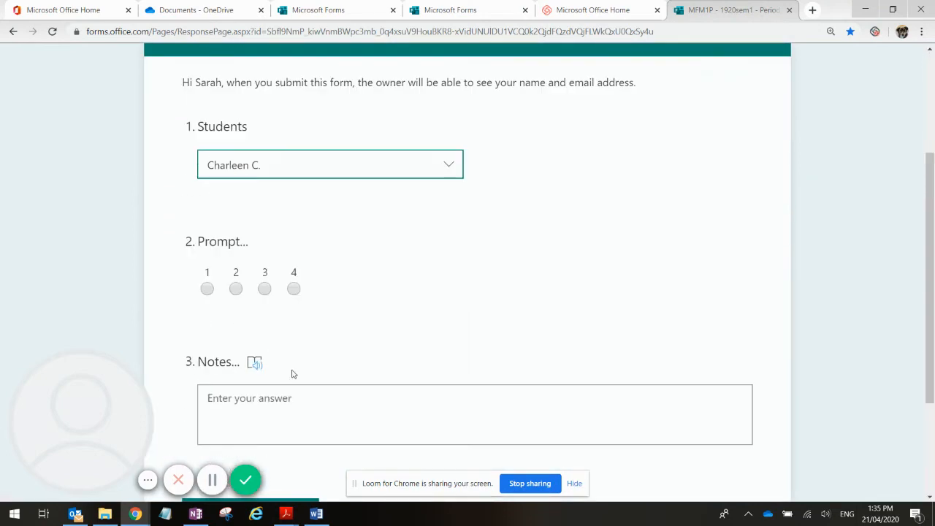
click(265, 289)
click(247, 392)
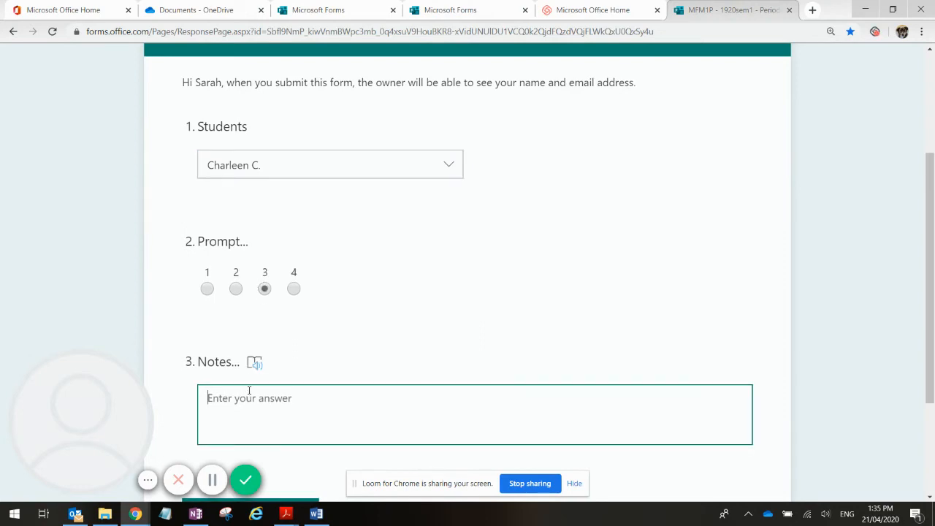
text(Here are my notes...)
scroll(405, 284, down, 2)
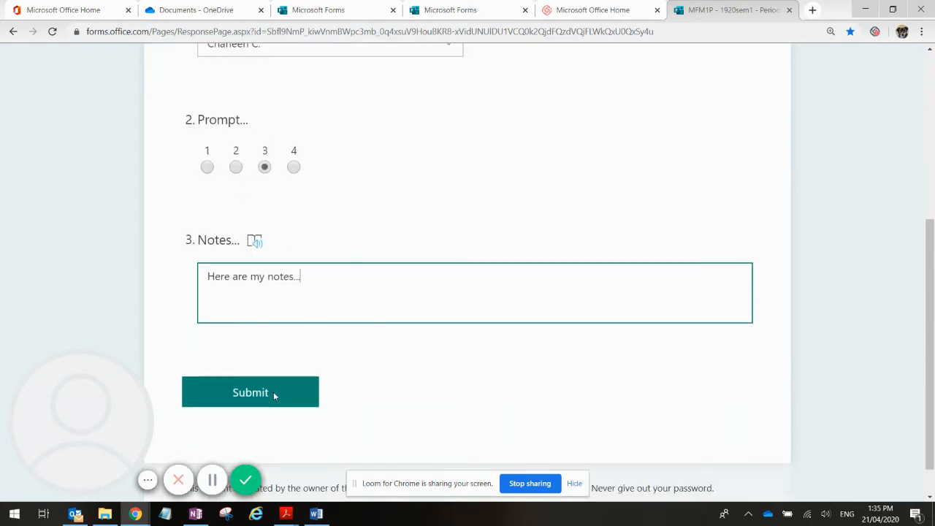
click(236, 394)
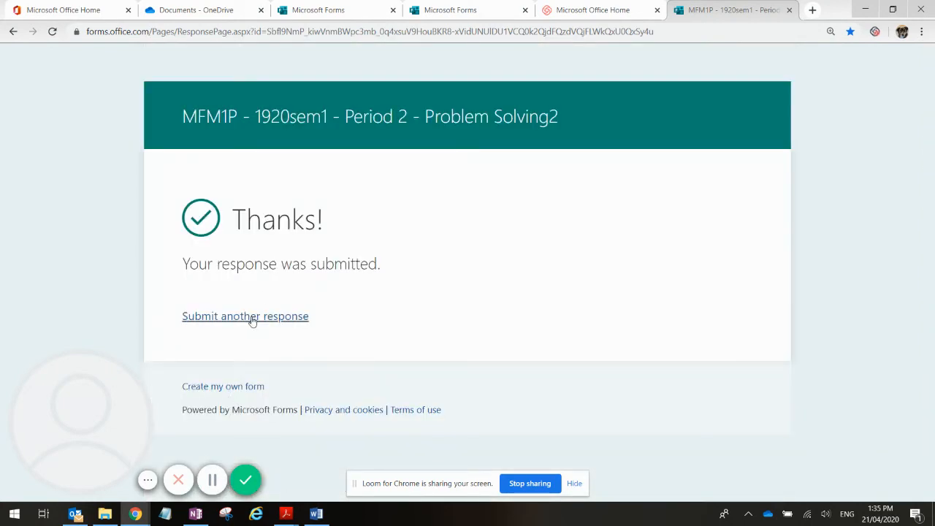
- Start another response for the last listed student and set the Prompt rating to 4
click(251, 316)
click(250, 340)
scroll(250, 355, down, 2)
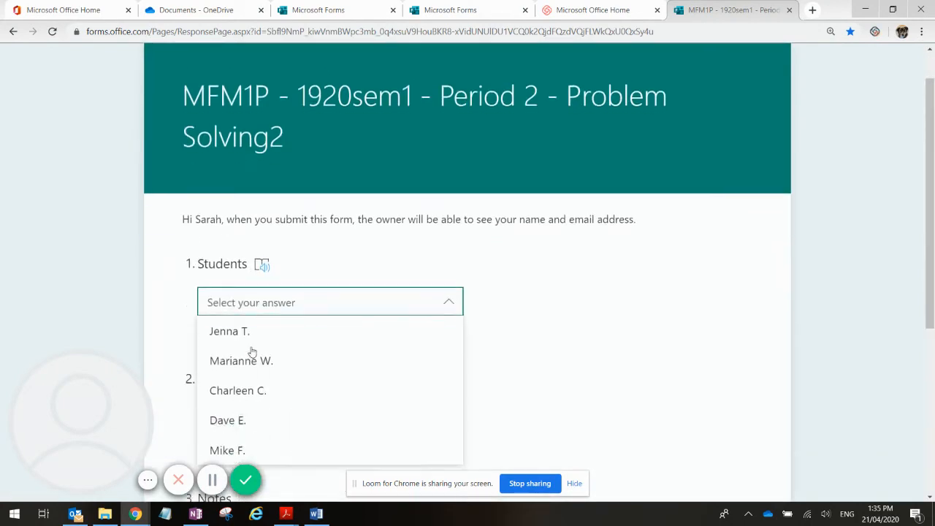
click(241, 375)
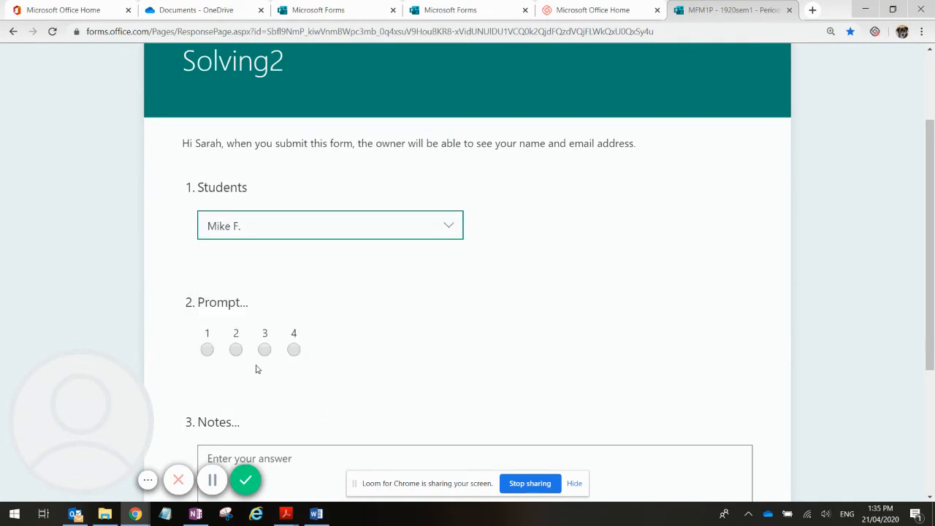
click(294, 352)
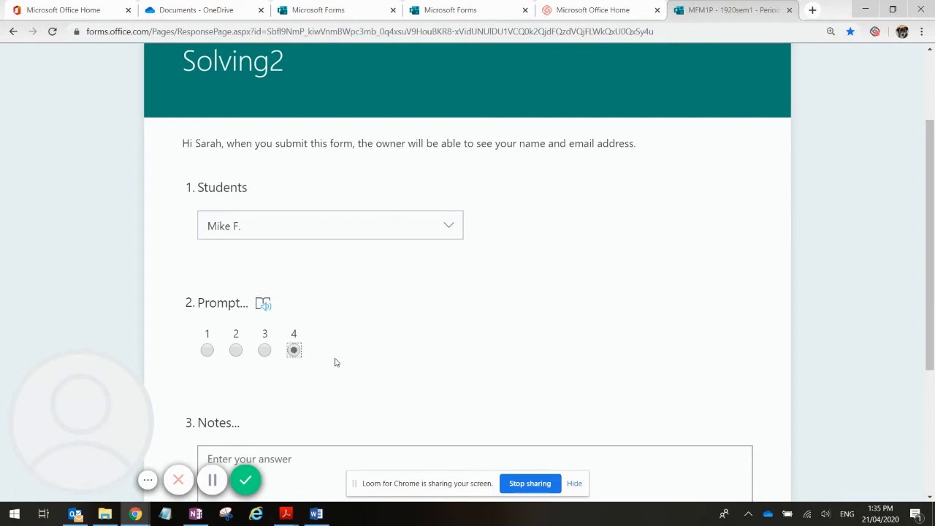
- Enter a short note for the last student in the Notes answer and submit the response
scroll(336, 362, down, 2)
click(298, 355)
text(Maike)
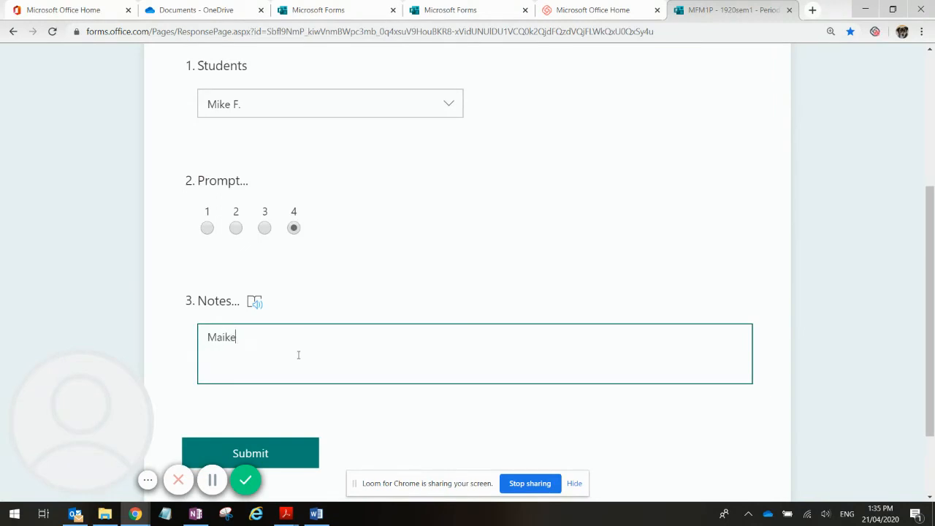
key(BackSpace)
key(BackSpace)
key(BackSpace)
key(BackSpace)
click(275, 449)
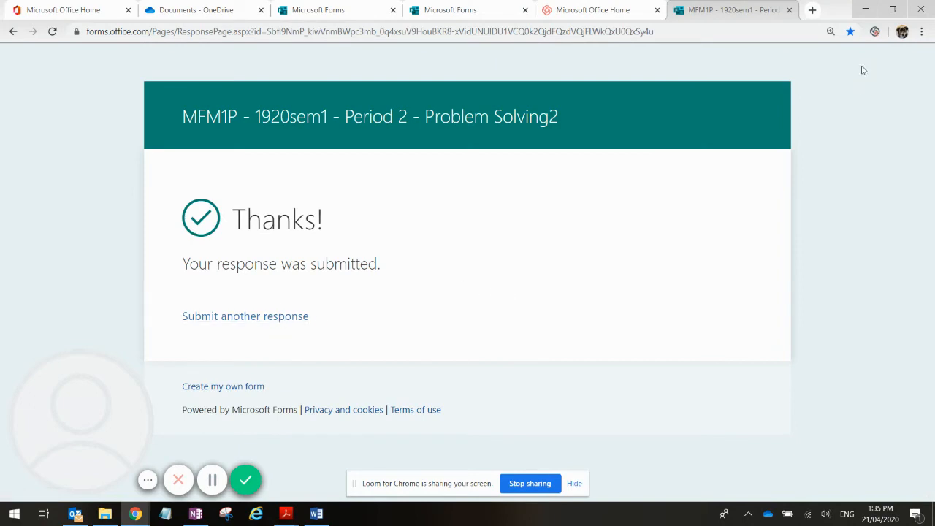
- Start another blank response and examine the form's Students, Prompt and Notes questions
click(290, 317)
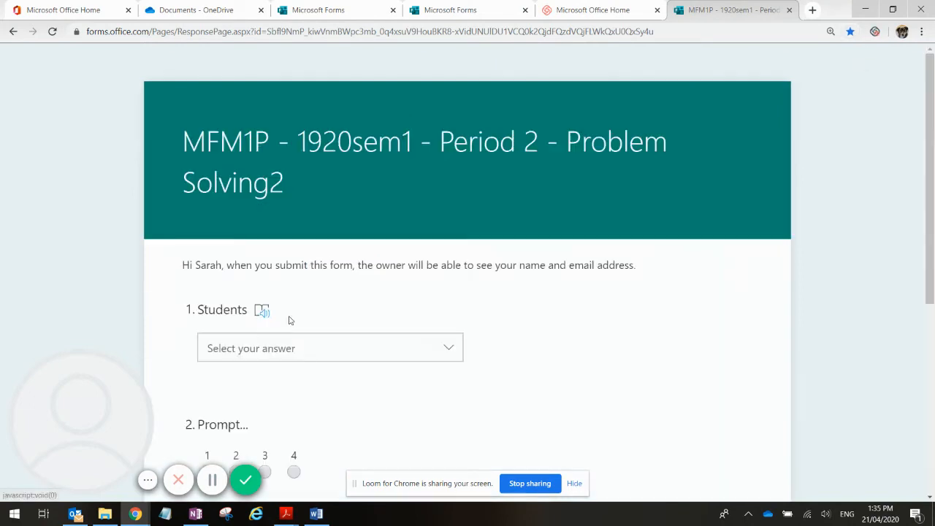
scroll(431, 267, down, 3)
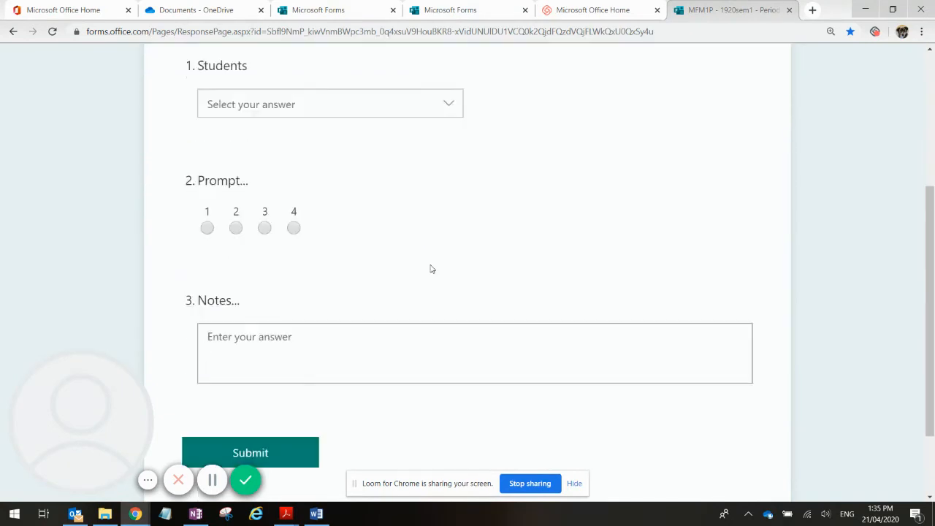
scroll(430, 265, down, 1)
scroll(430, 271, up, 5)
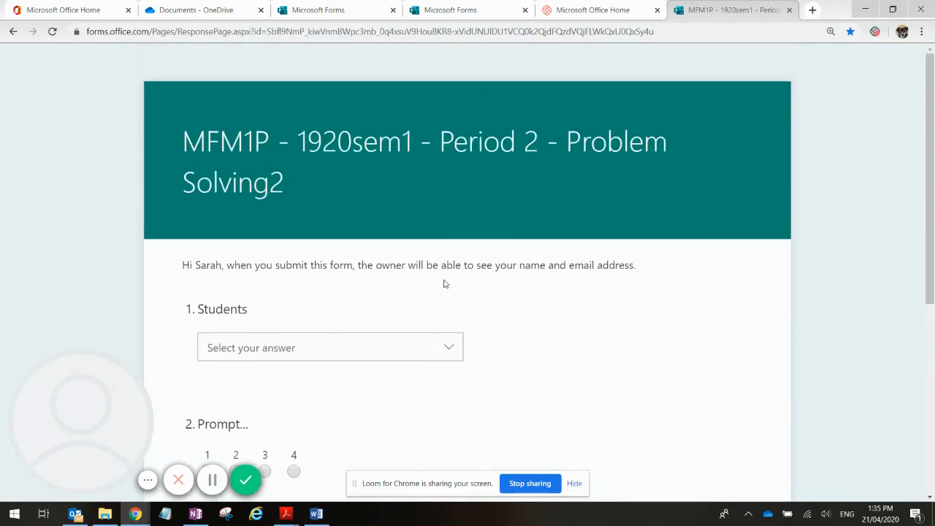
scroll(443, 284, down, 2)
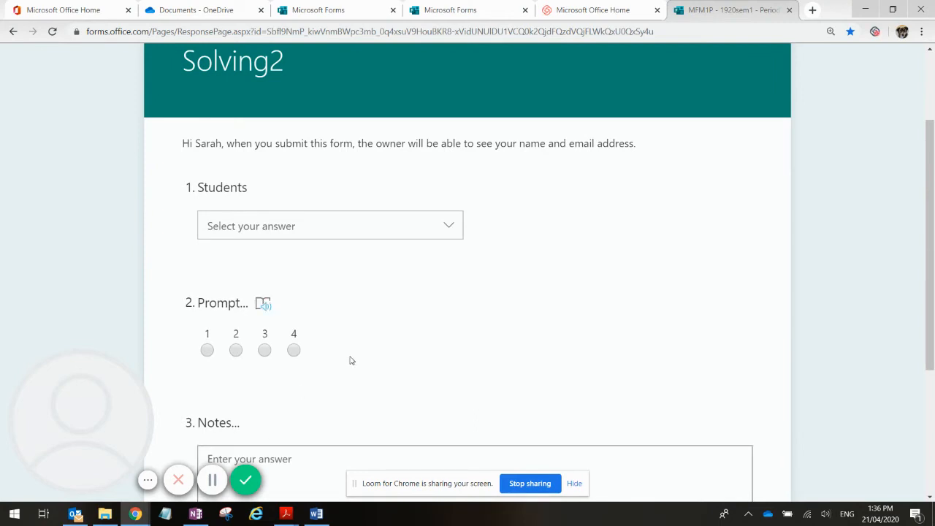
scroll(351, 358, up, 2)
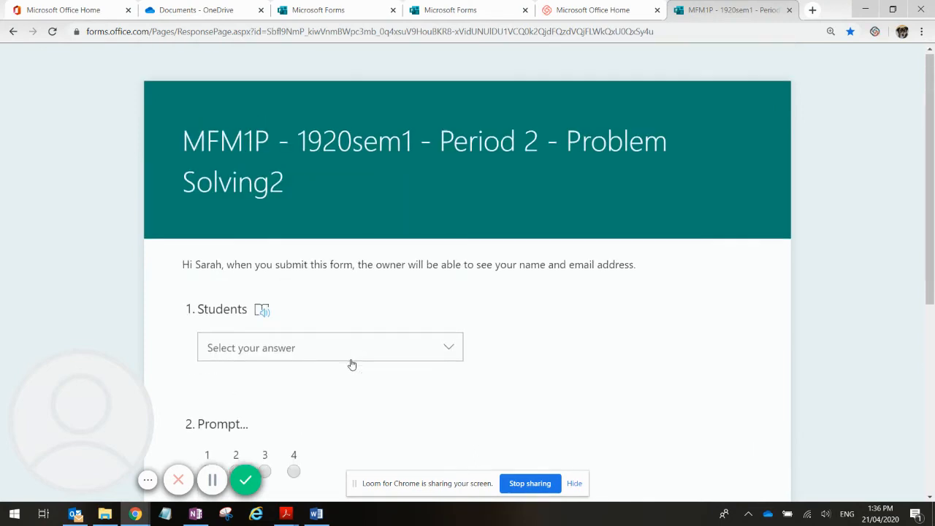
scroll(350, 365, down, 1)
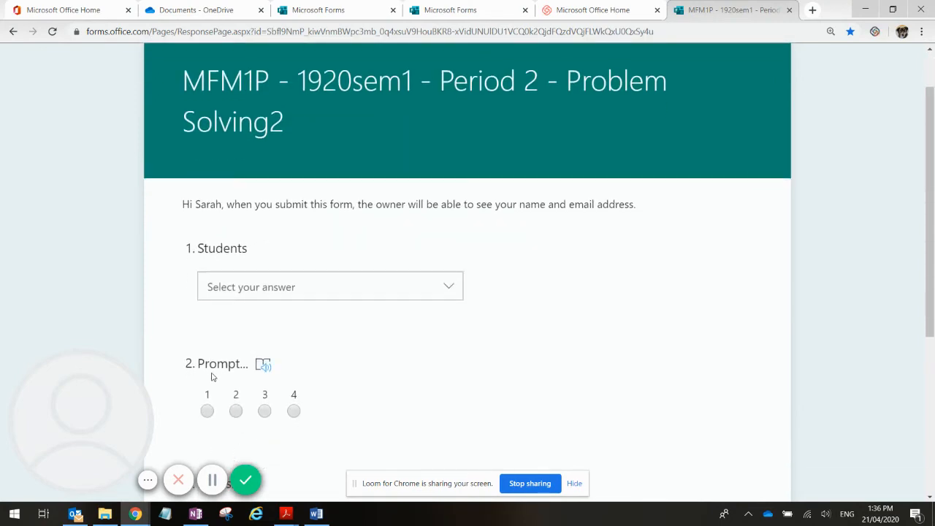
- Return to the Problem Solving2 form's design page and review its questions, including the Notes question's settings
click(448, 10)
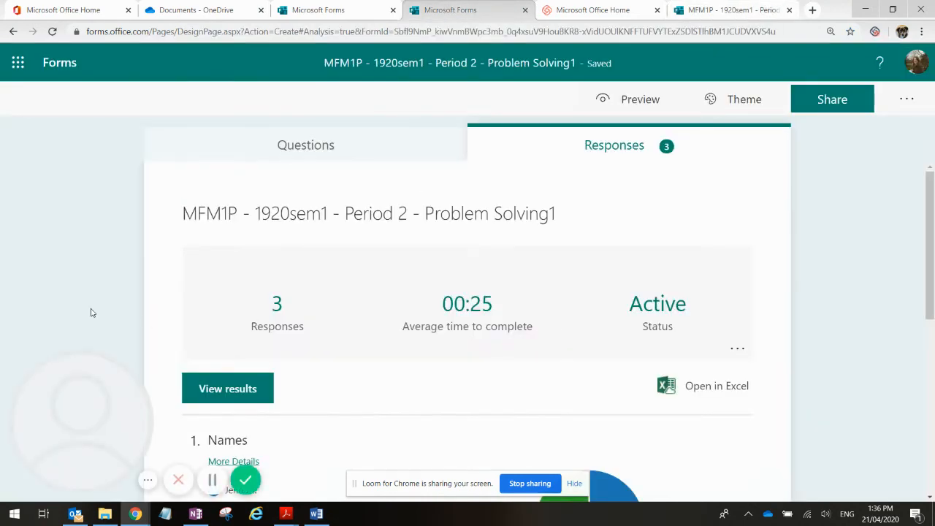
click(329, 10)
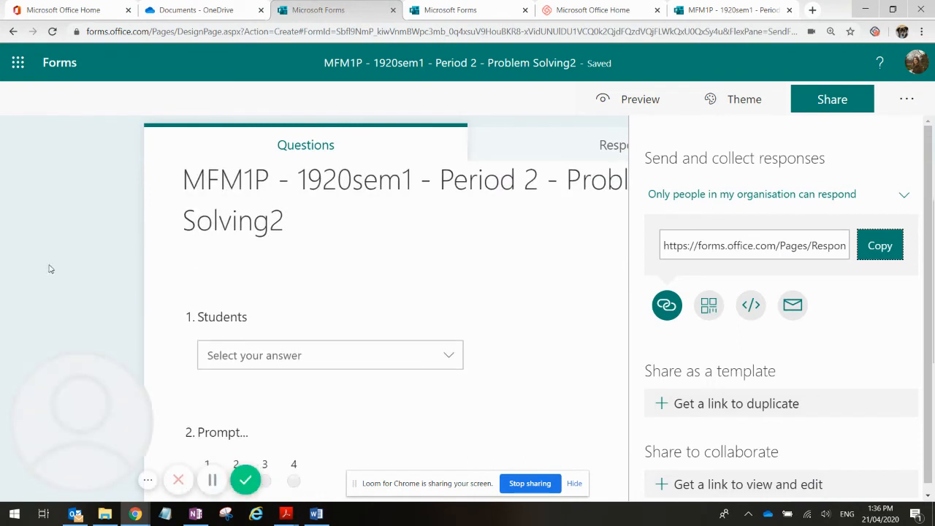
click(52, 265)
scroll(286, 328, down, 3)
scroll(287, 329, down, 2)
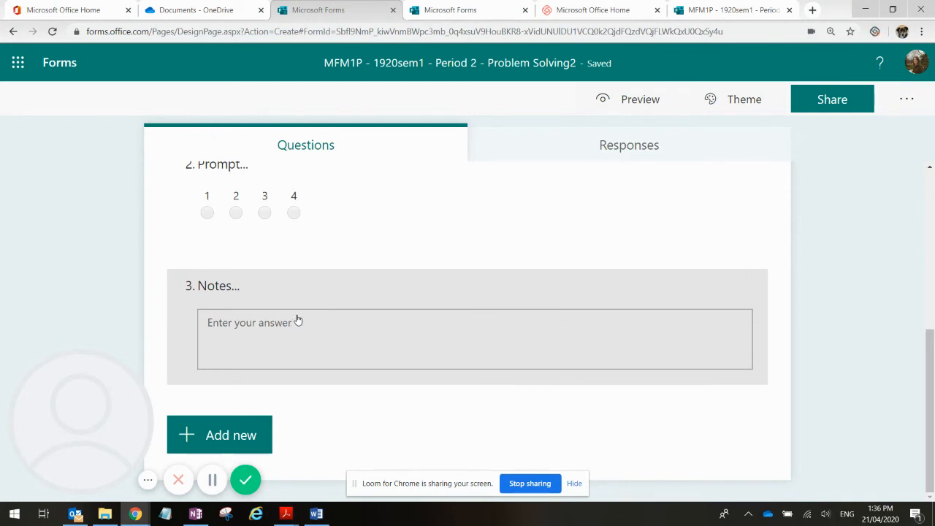
click(519, 361)
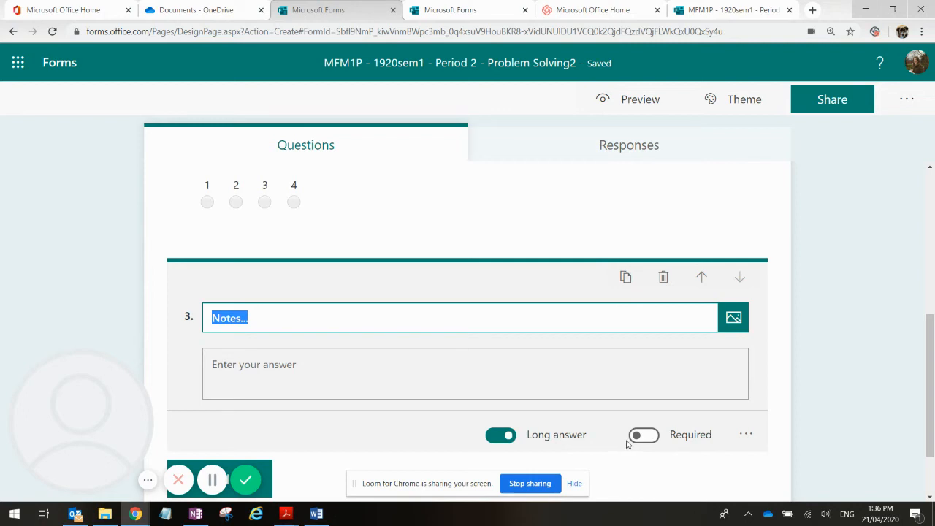
click(865, 332)
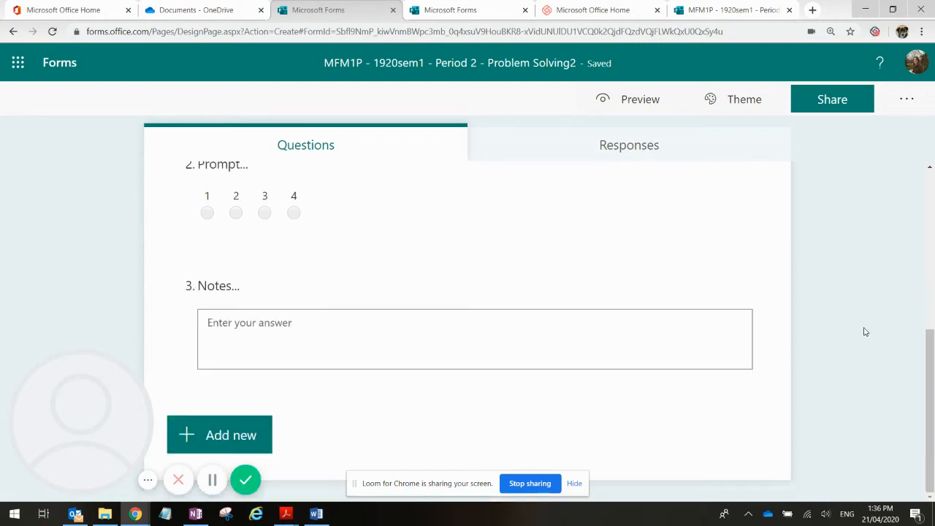
scroll(840, 334, up, 5)
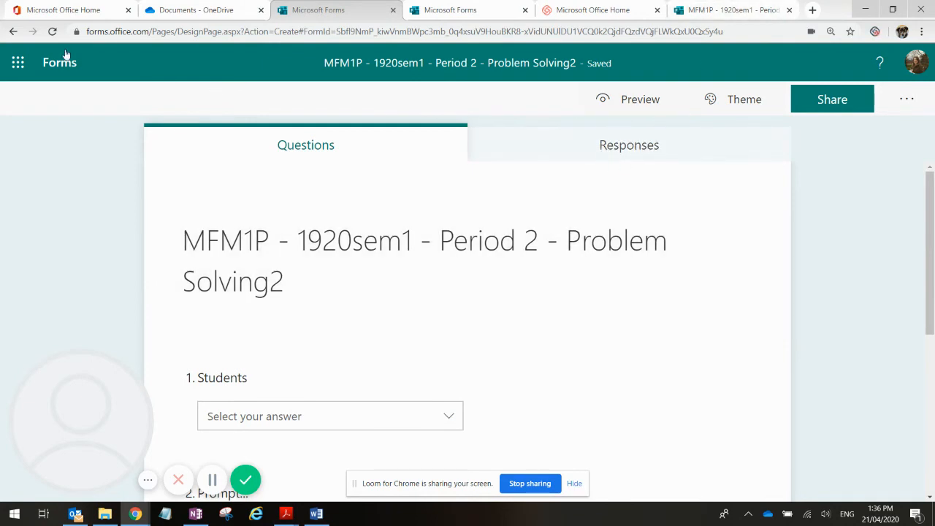
- Refresh the Problem Solving2 form, review its response summary and open the collected responses in Excel
click(52, 32)
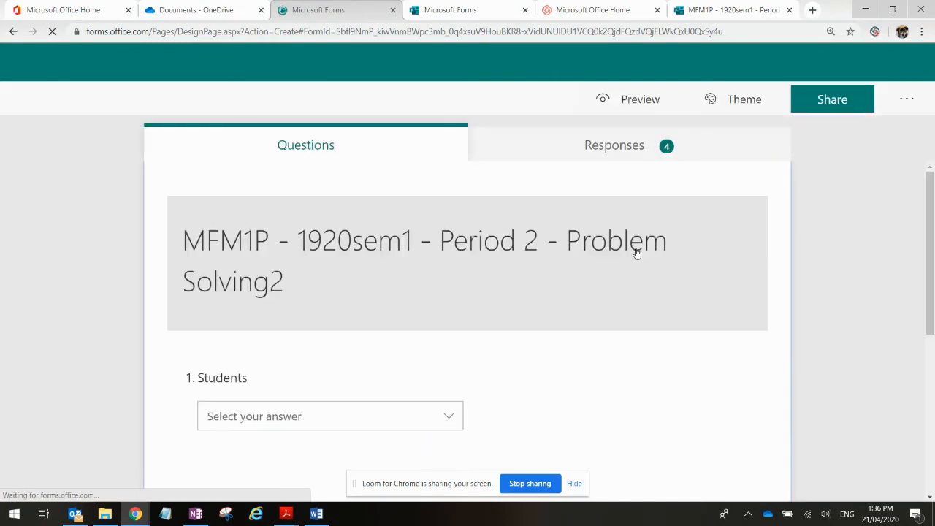
click(620, 148)
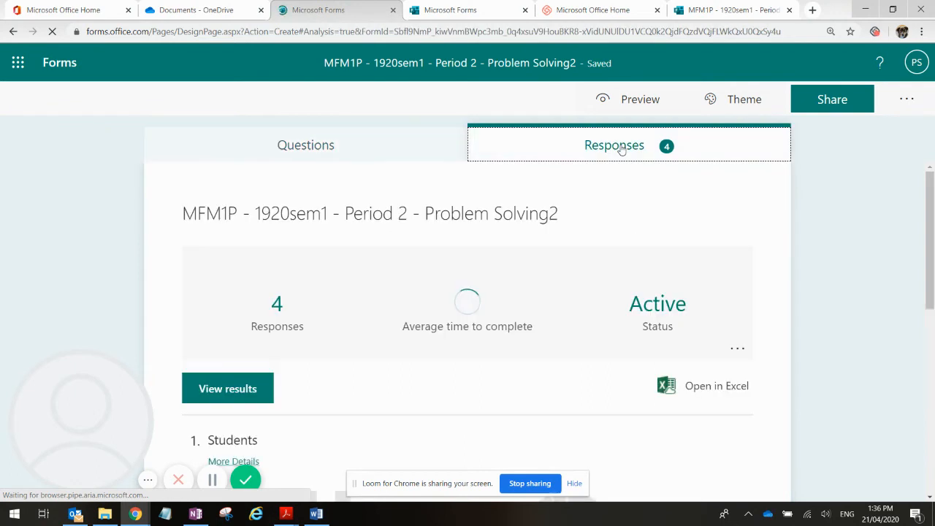
scroll(559, 247, down, 3)
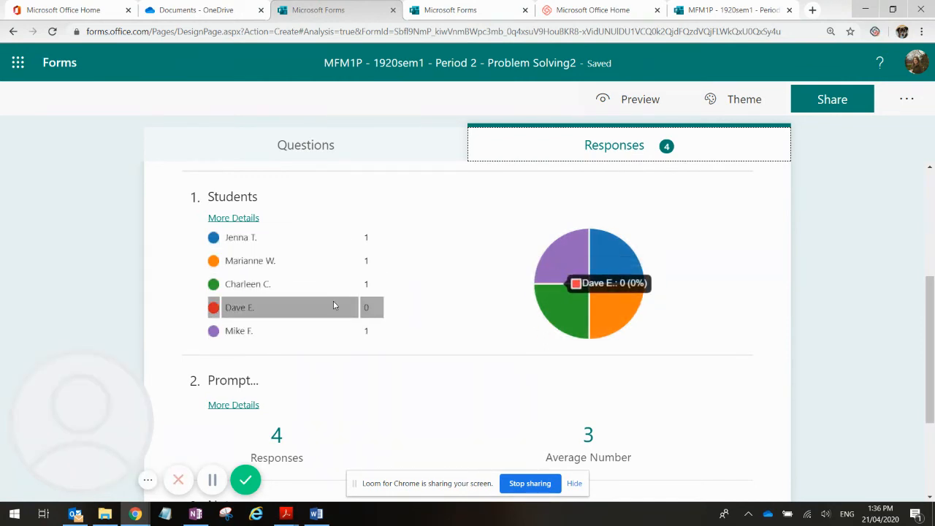
scroll(333, 301, up, 3)
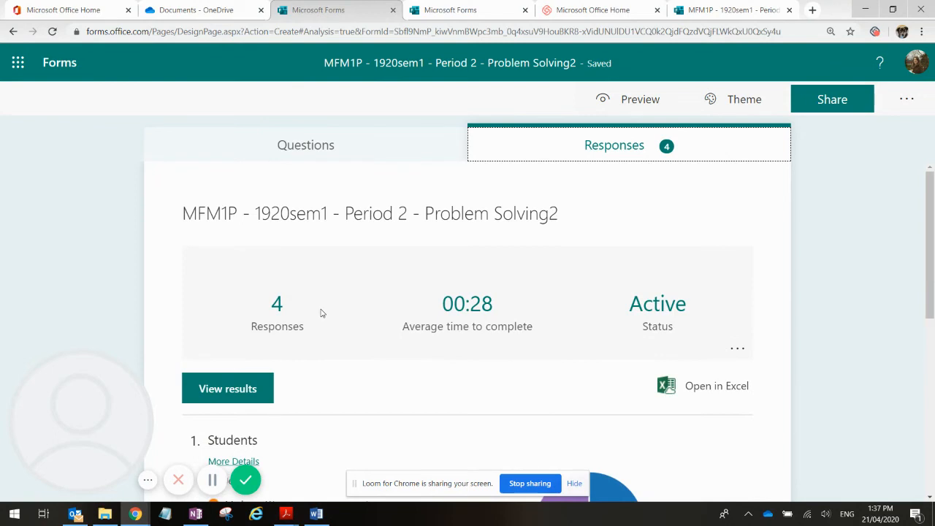
scroll(331, 318, down, 2)
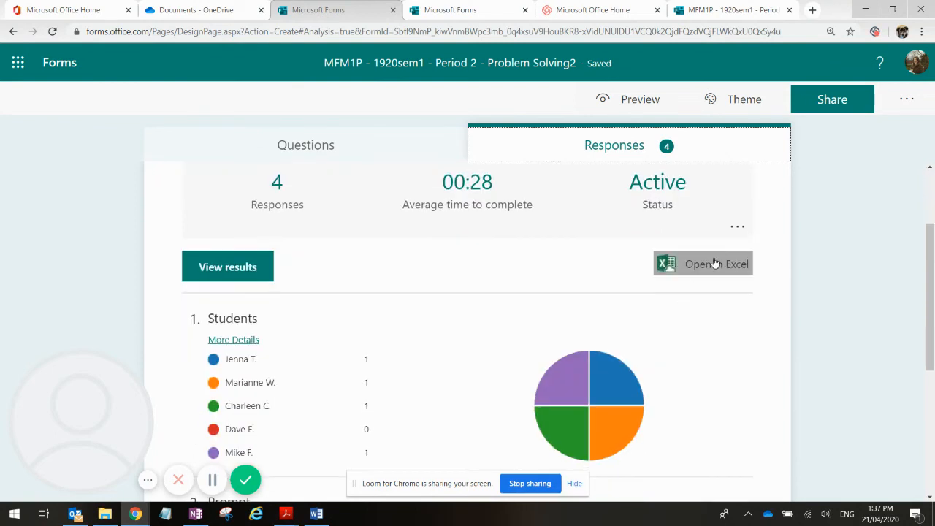
click(670, 276)
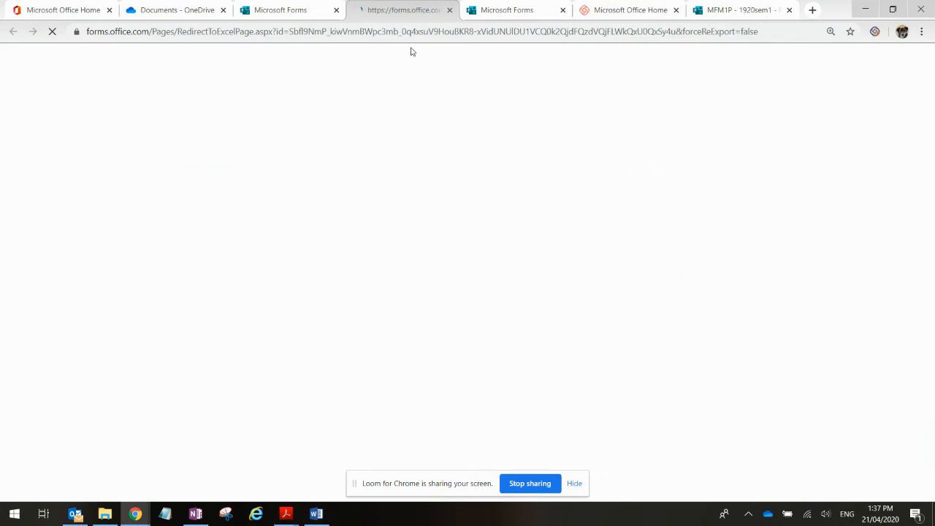
- Compare the form's questions and response summary with the exported Problem Solving2 workbook in Excel
click(270, 10)
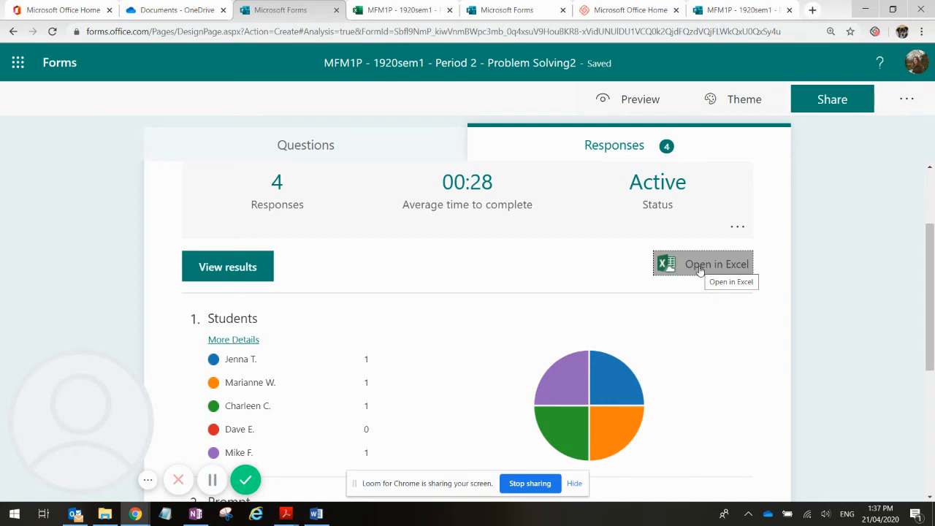
click(305, 149)
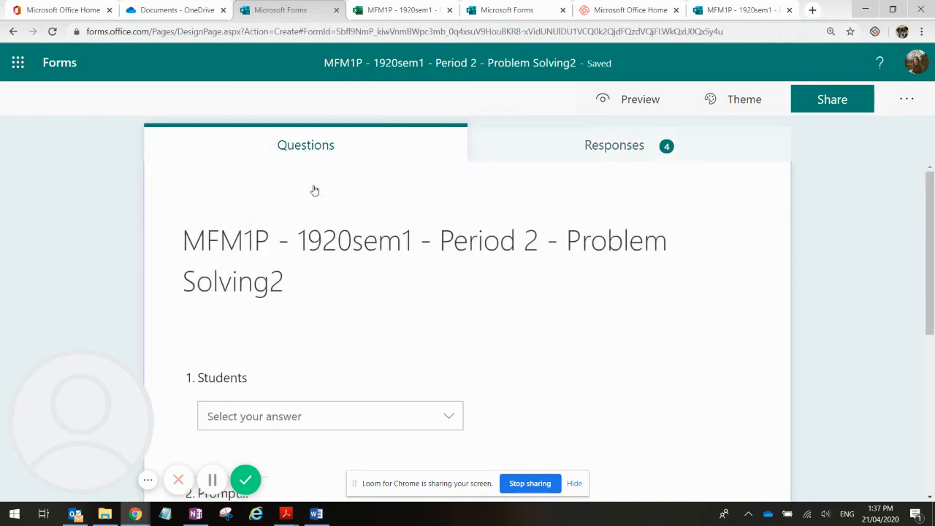
scroll(346, 249, down, 5)
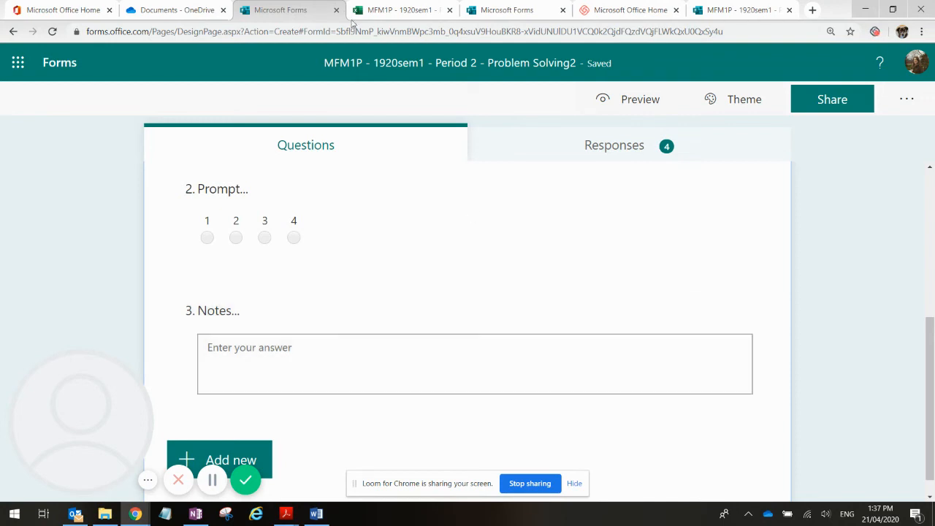
click(379, 12)
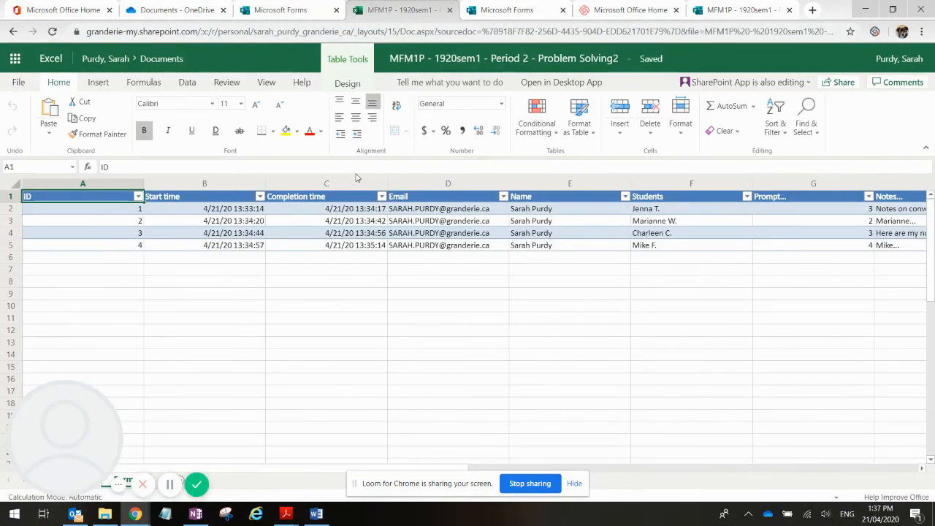
click(306, 12)
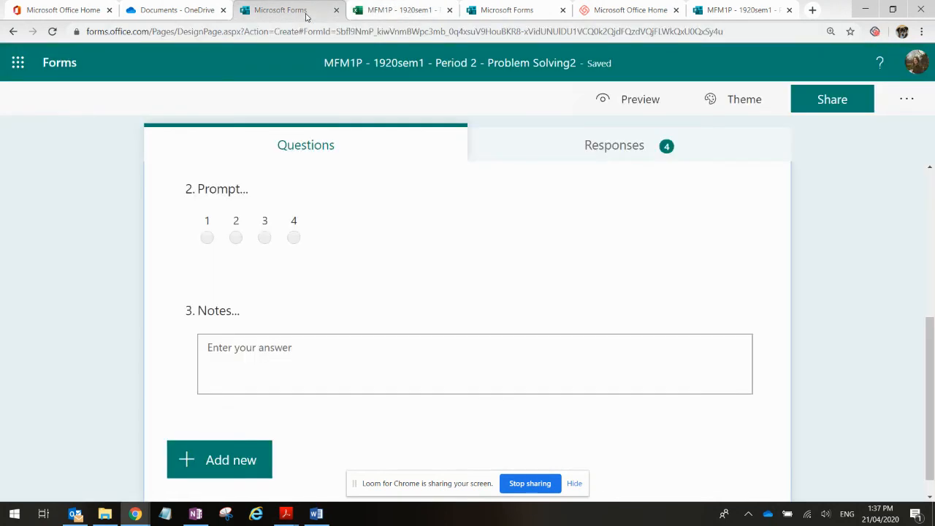
click(578, 145)
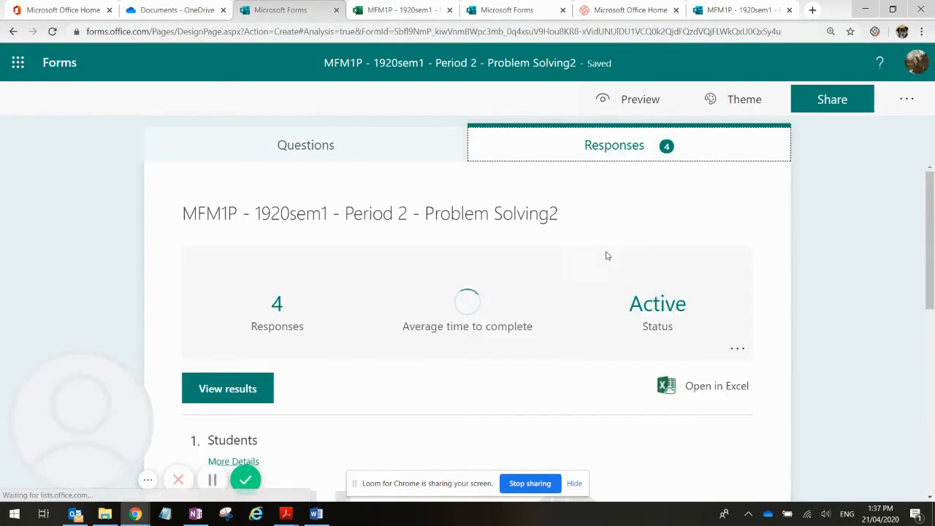
click(687, 396)
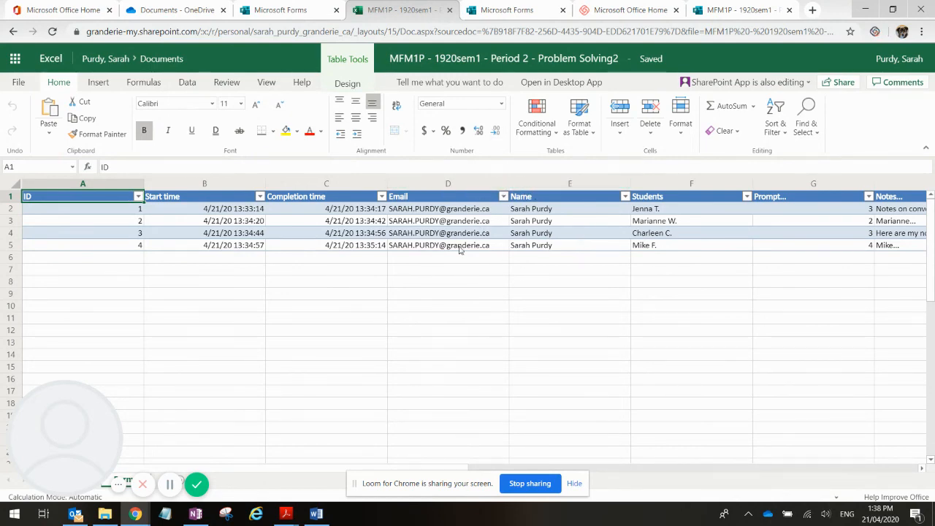
- Examine the individual response rows 2 to 4 across the workbook's Students, Prompt and Notes columns
scroll(673, 354, right, 5)
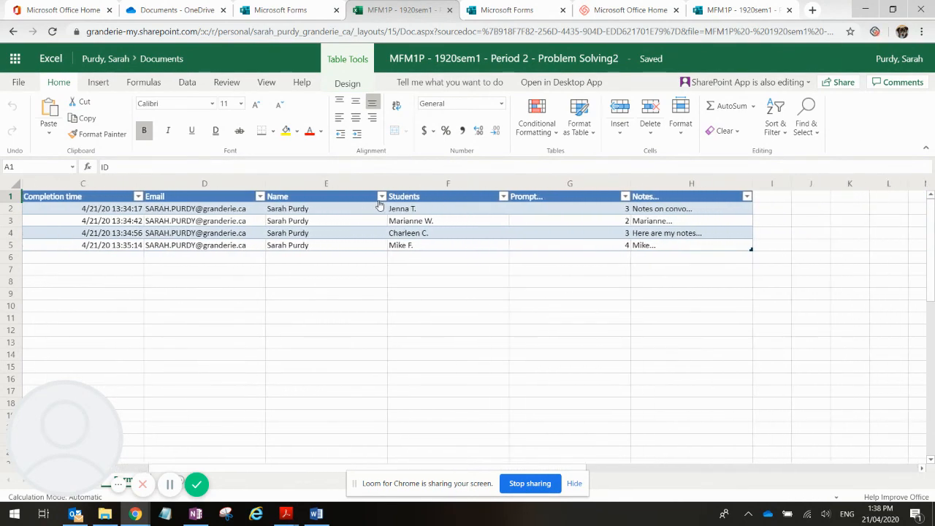
click(411, 208)
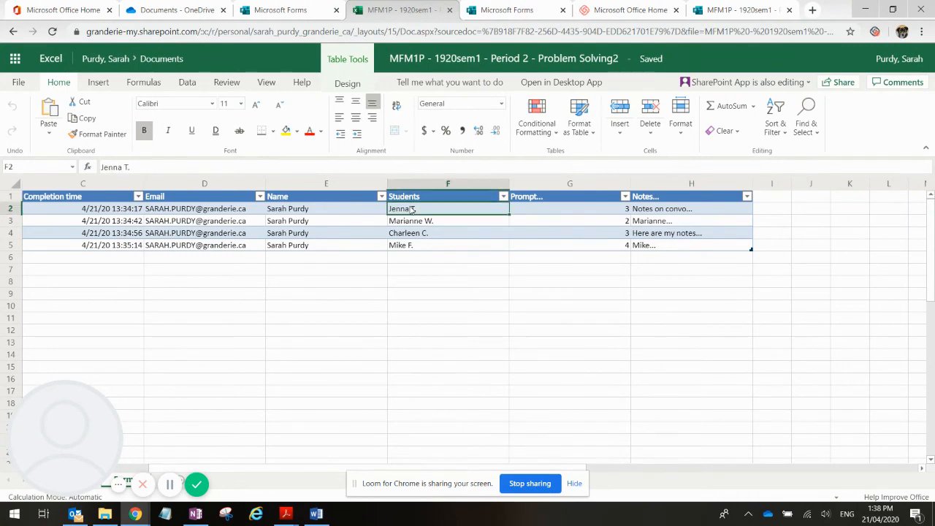
click(21, 209)
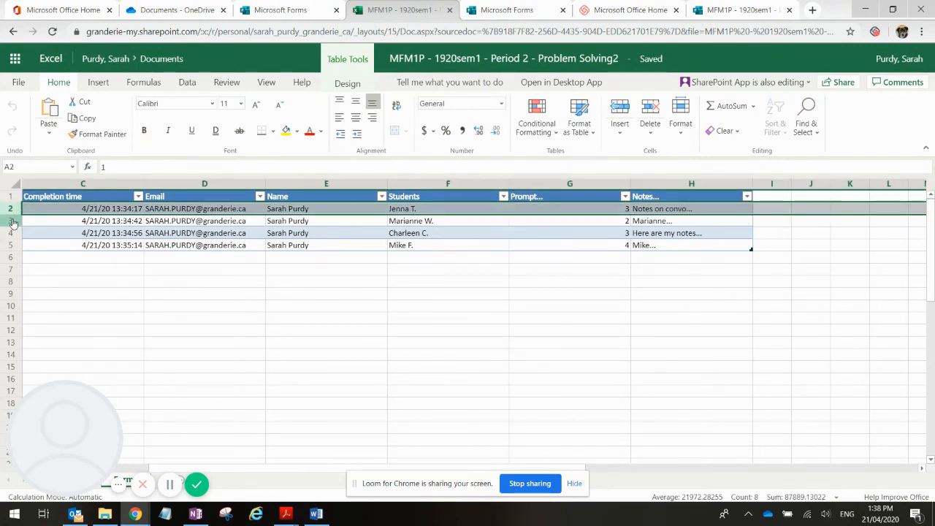
click(11, 221)
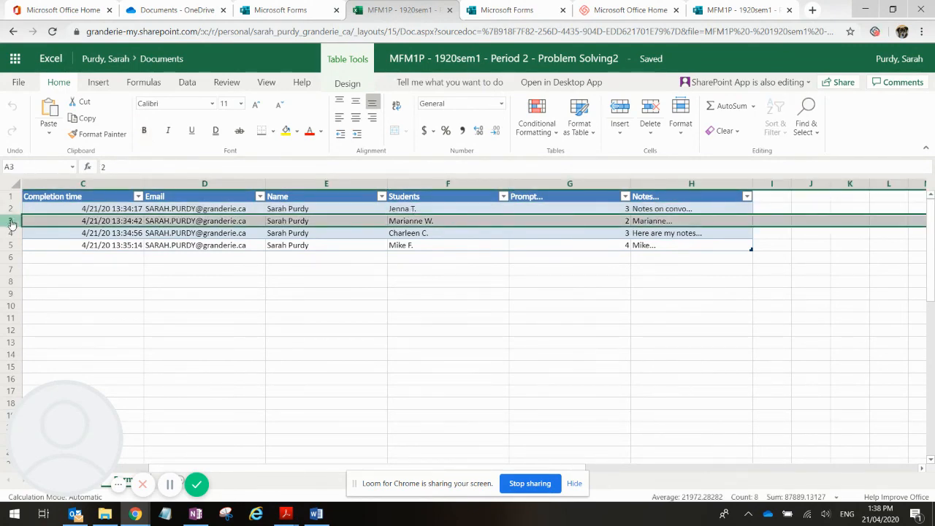
click(9, 233)
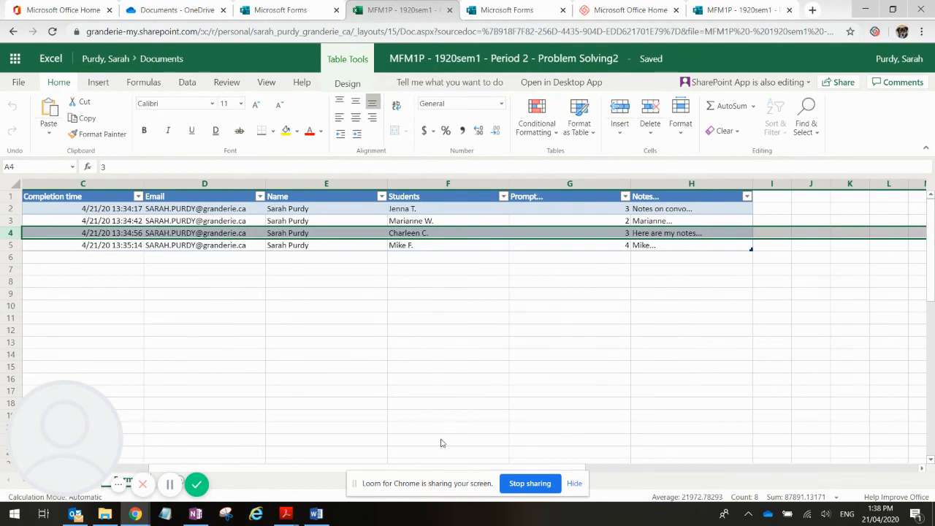
- Filter the Students column to only the student whose response ID is 3, choosing to see everyone's sorting and filtering
click(503, 198)
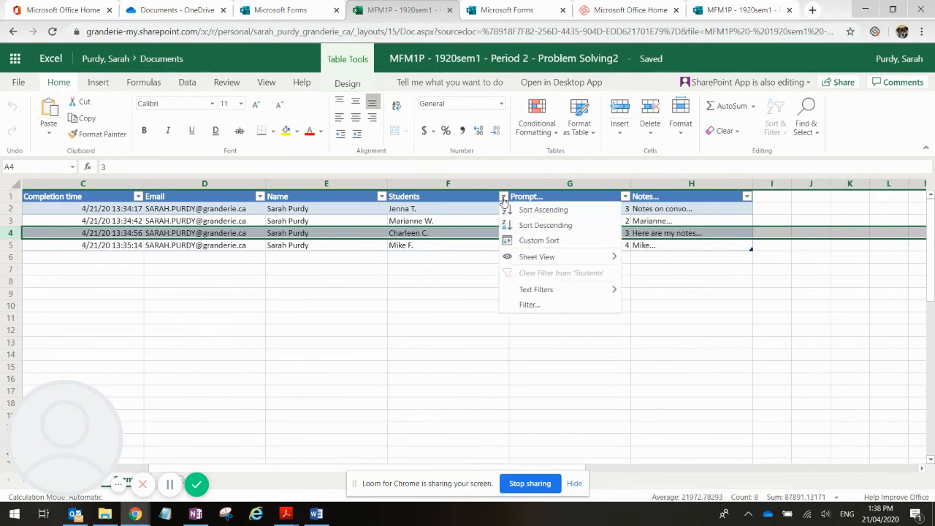
click(540, 306)
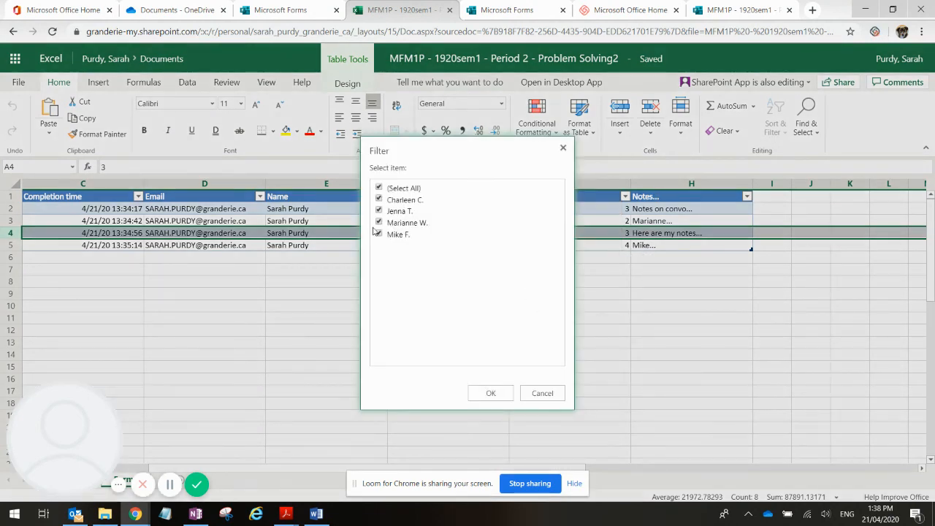
click(379, 188)
click(378, 199)
click(484, 394)
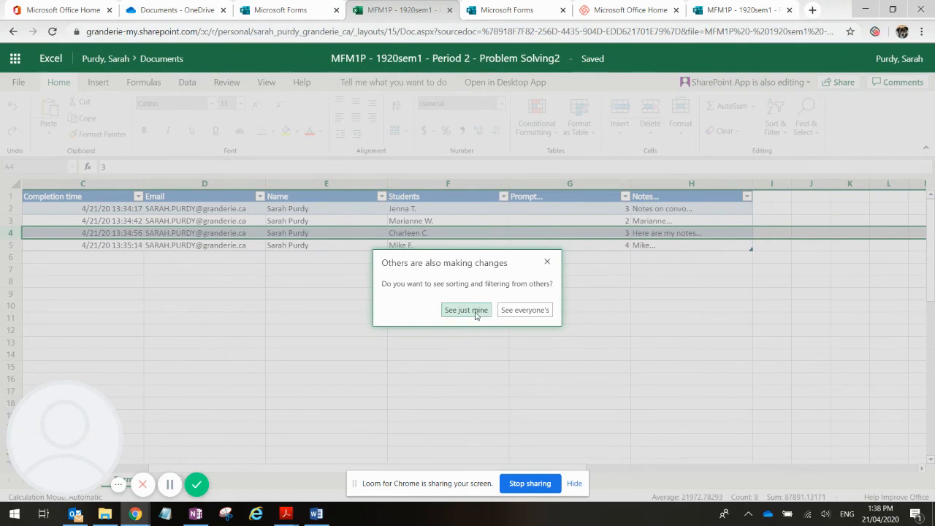
click(512, 313)
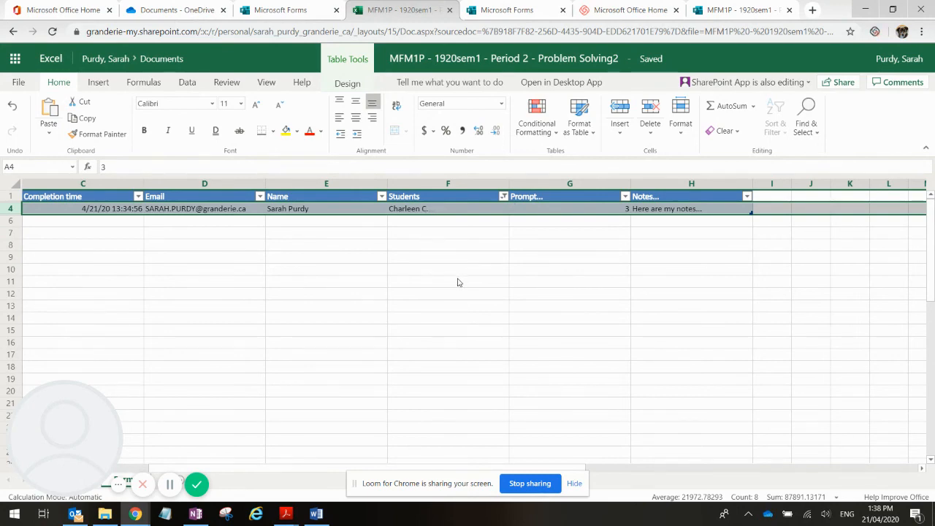
- Reset the Students column filter to include all students and bring the table's first columns back into view
click(503, 197)
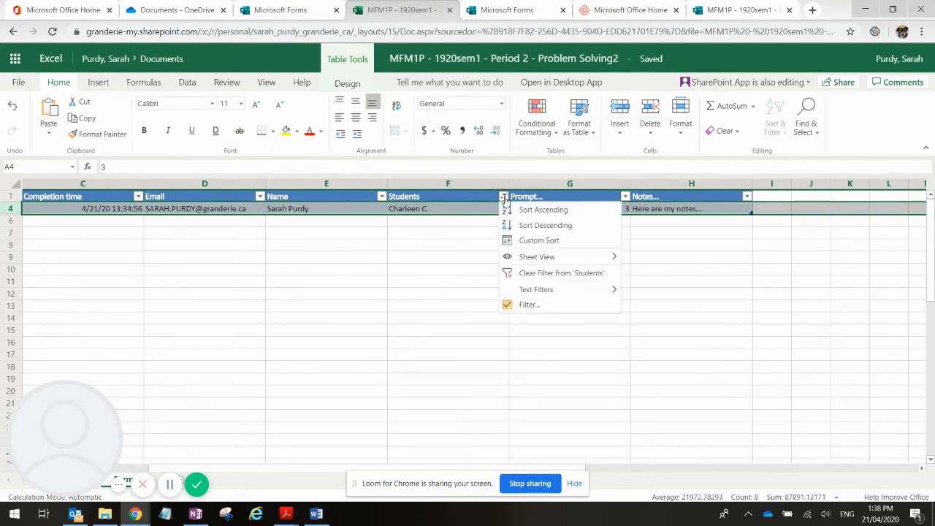
click(536, 305)
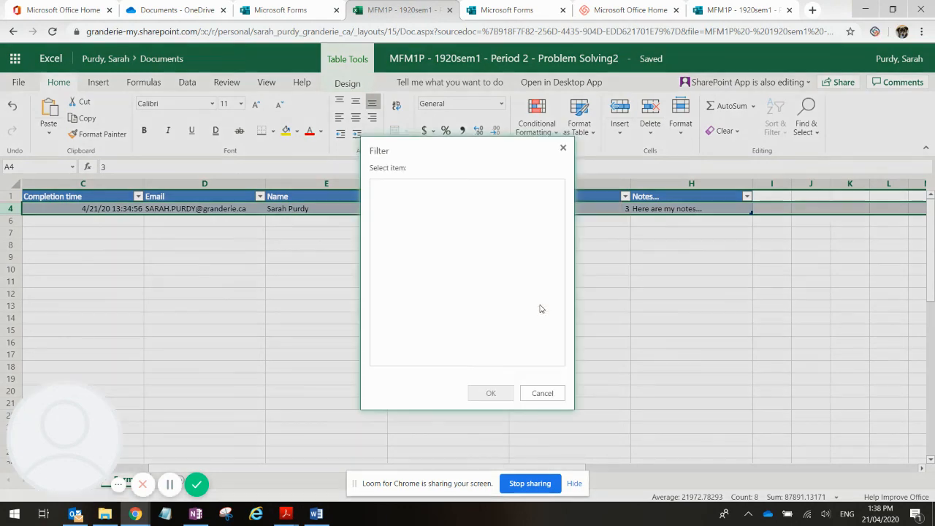
click(378, 188)
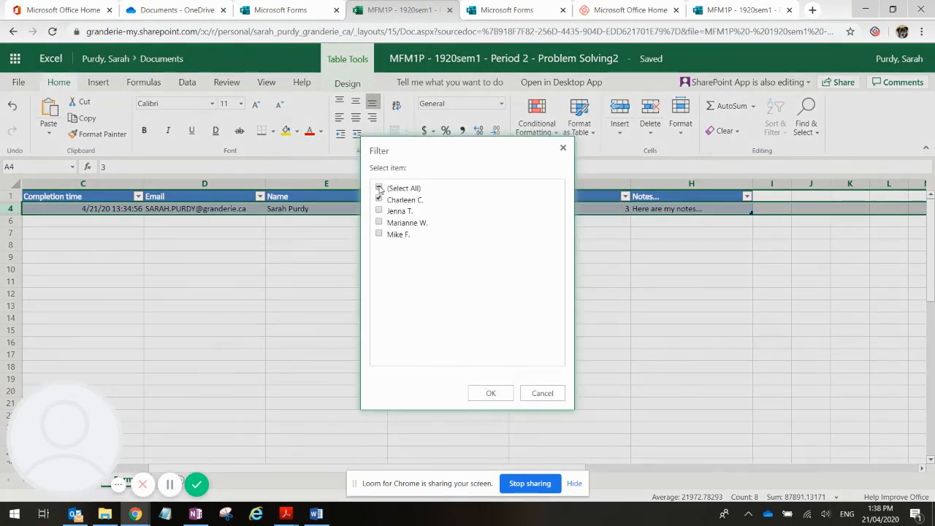
click(501, 394)
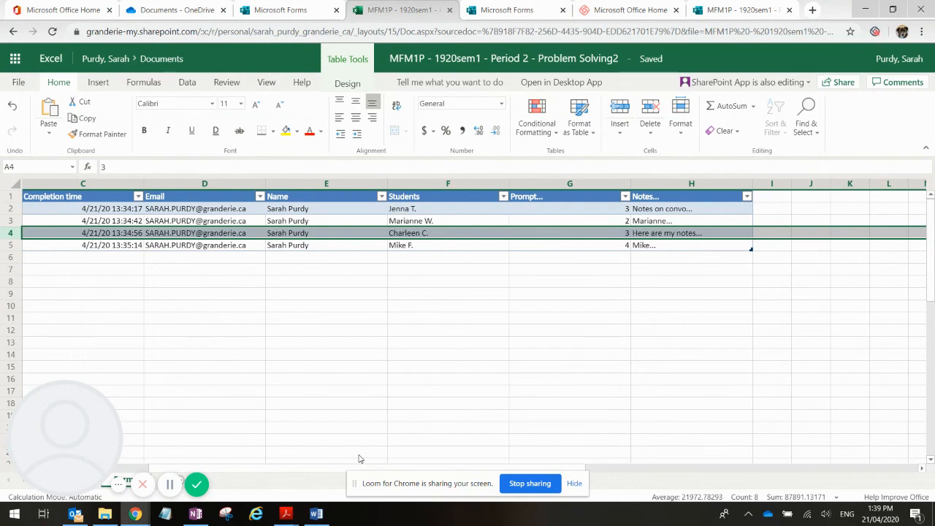
drag(323, 469, 159, 446)
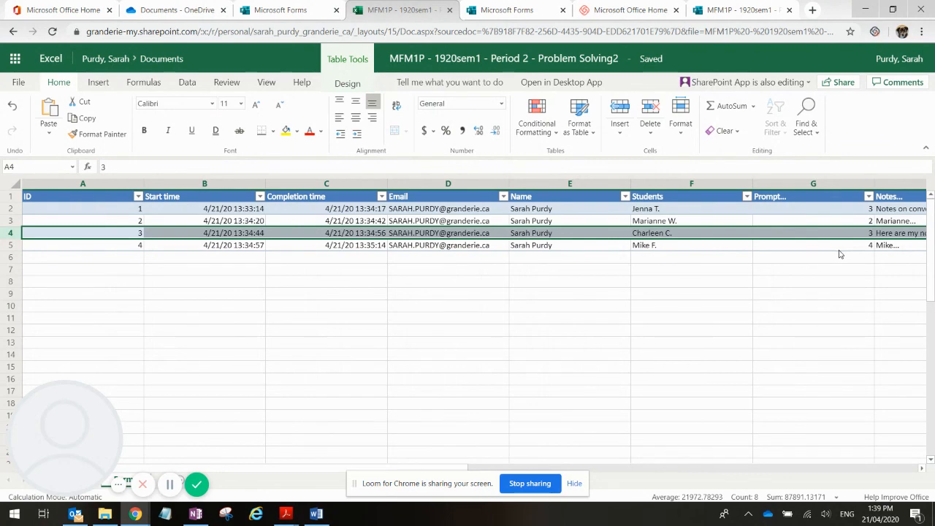
- Switch to the Problem Solving2 form in Microsoft Forms and review its Students, Prompt and Notes questions
click(284, 11)
click(334, 146)
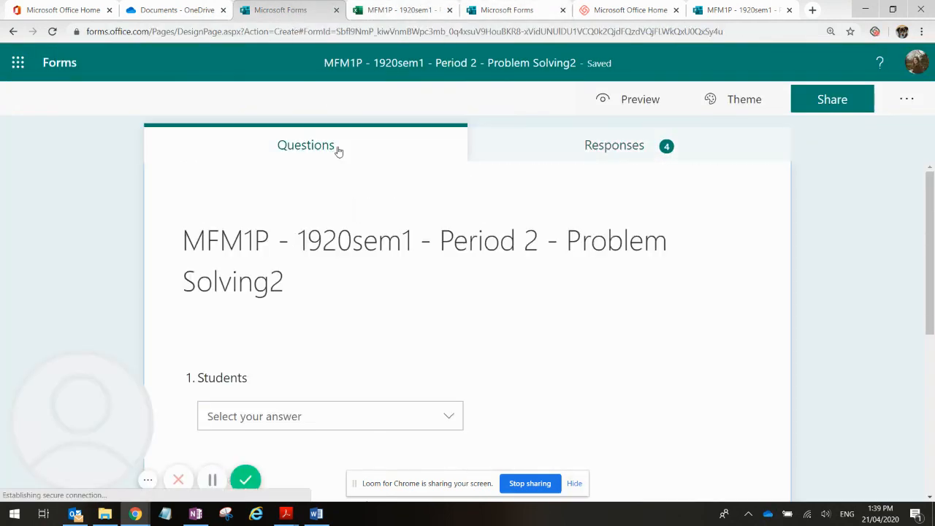
scroll(332, 237, down, 1)
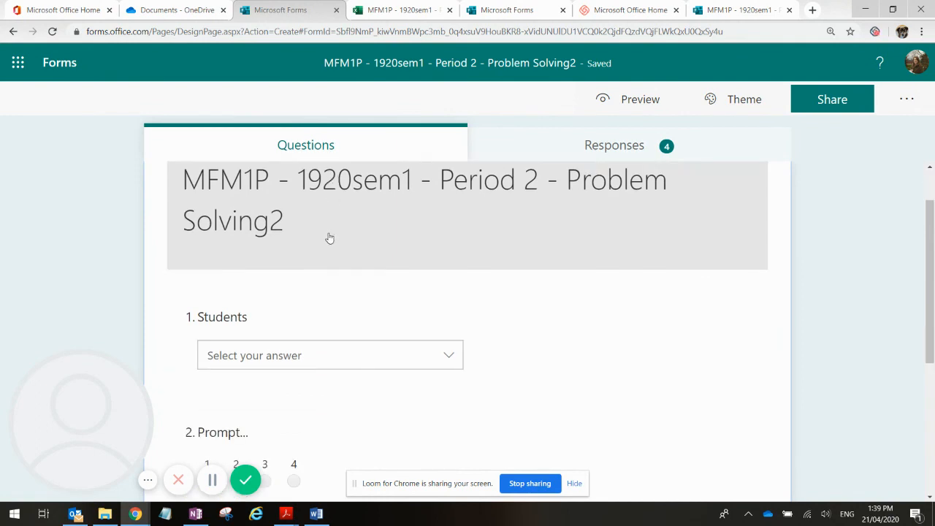
scroll(330, 238, down, 4)
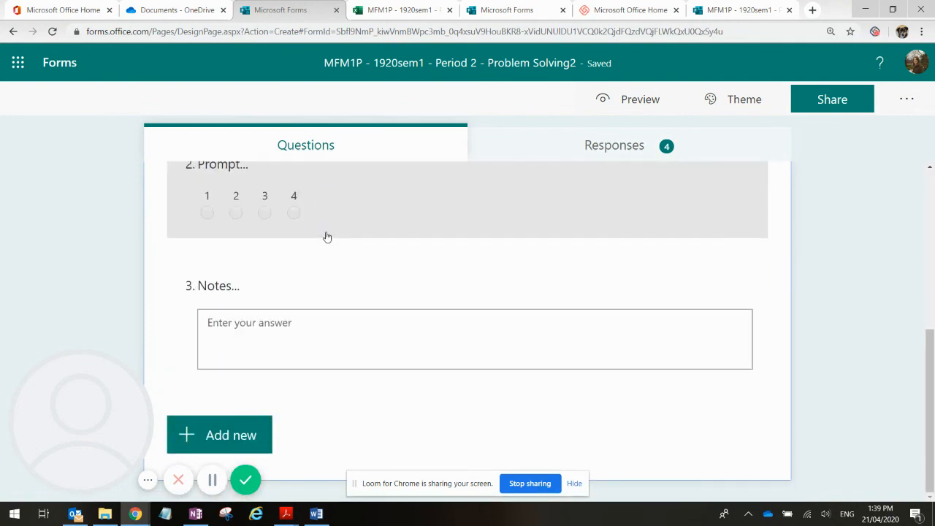
scroll(317, 296, up, 5)
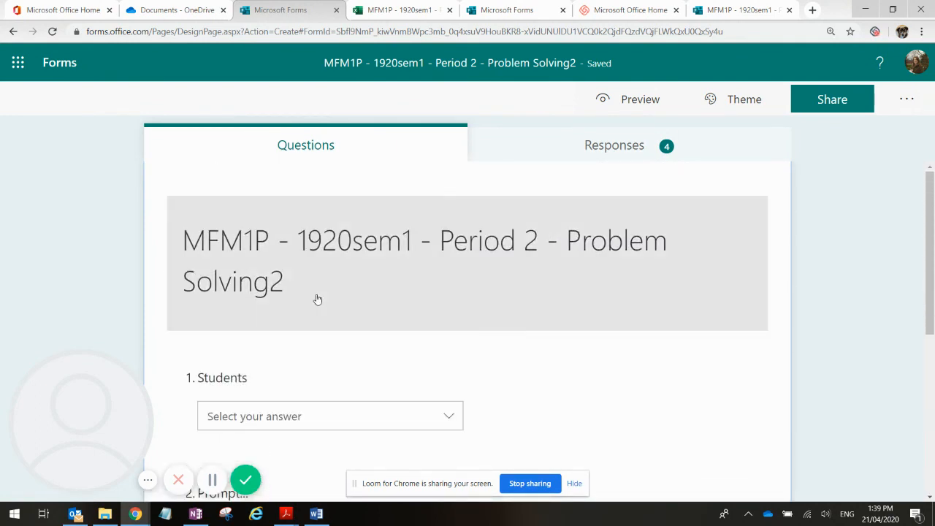
scroll(495, 322, down, 4)
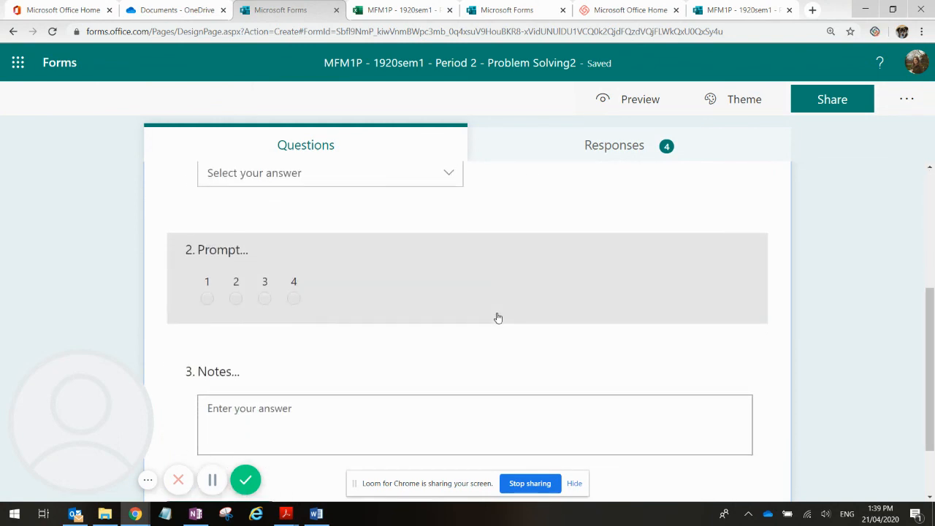
scroll(501, 358, down, 1)
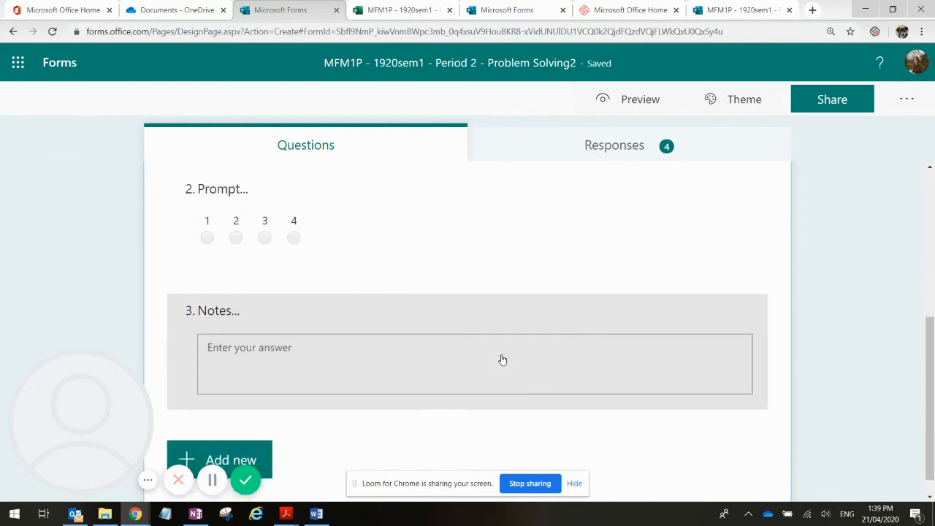
scroll(496, 361, up, 5)
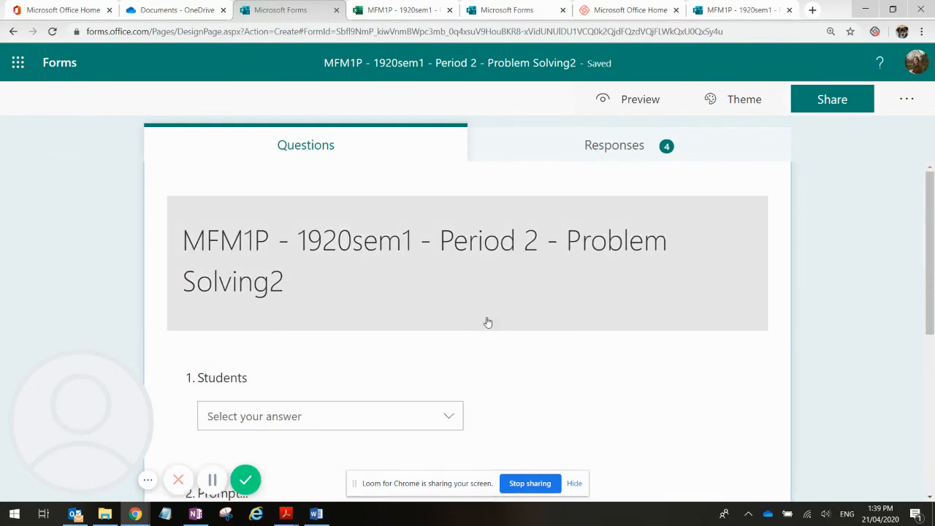